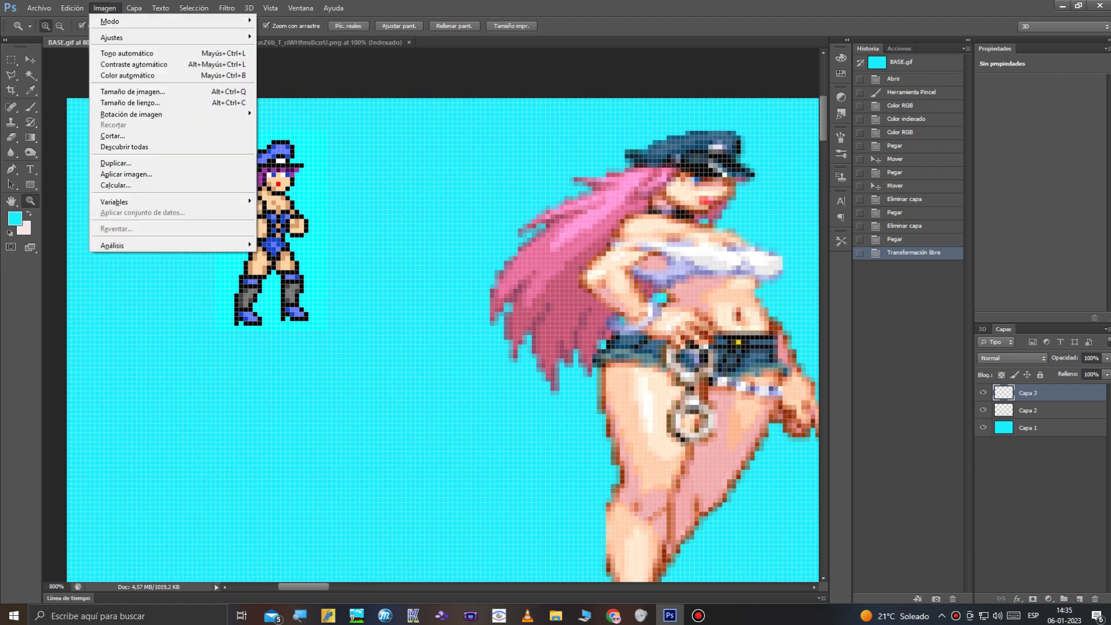
Convert the image to indexed colour, merging its layers and using the Local (Selectiva) palette with 256 colours.
mouse_move(116, 20)
click(289, 54)
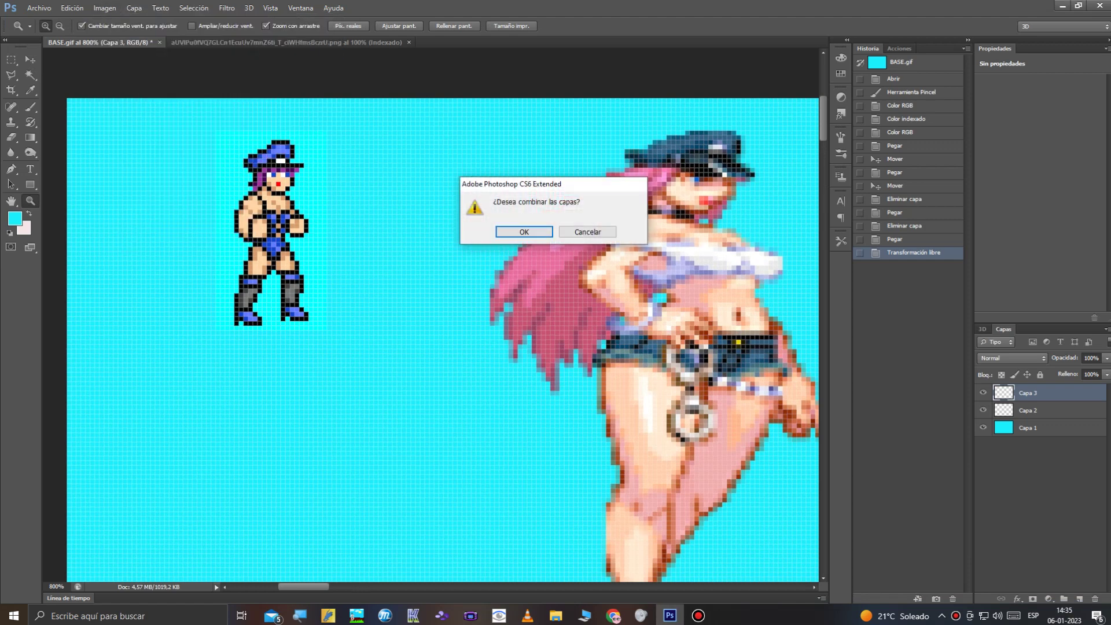
key(Return)
key(Return)
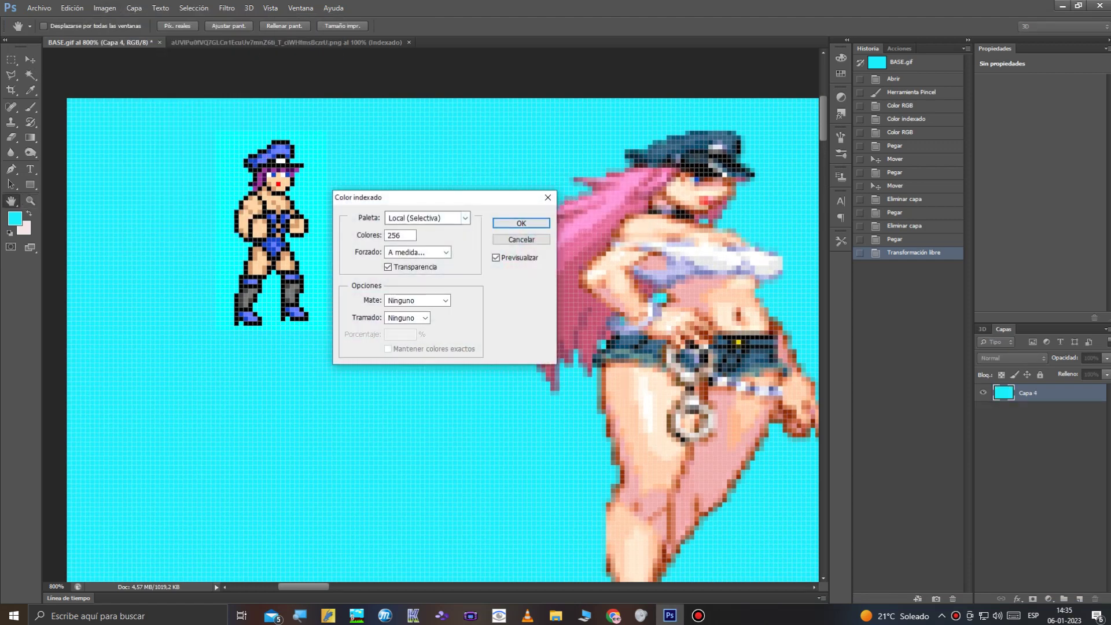
Sample the medium pink from the large reference character's hair as the foreground colour for the Brush tool.
key(z)
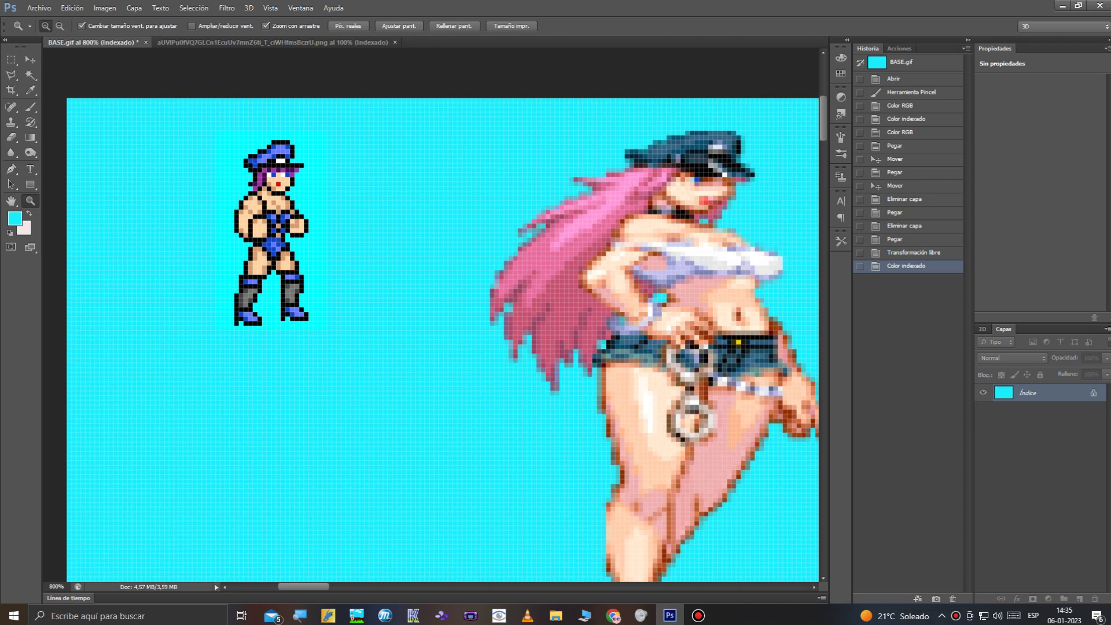
click(223, 190)
click(223, 190)
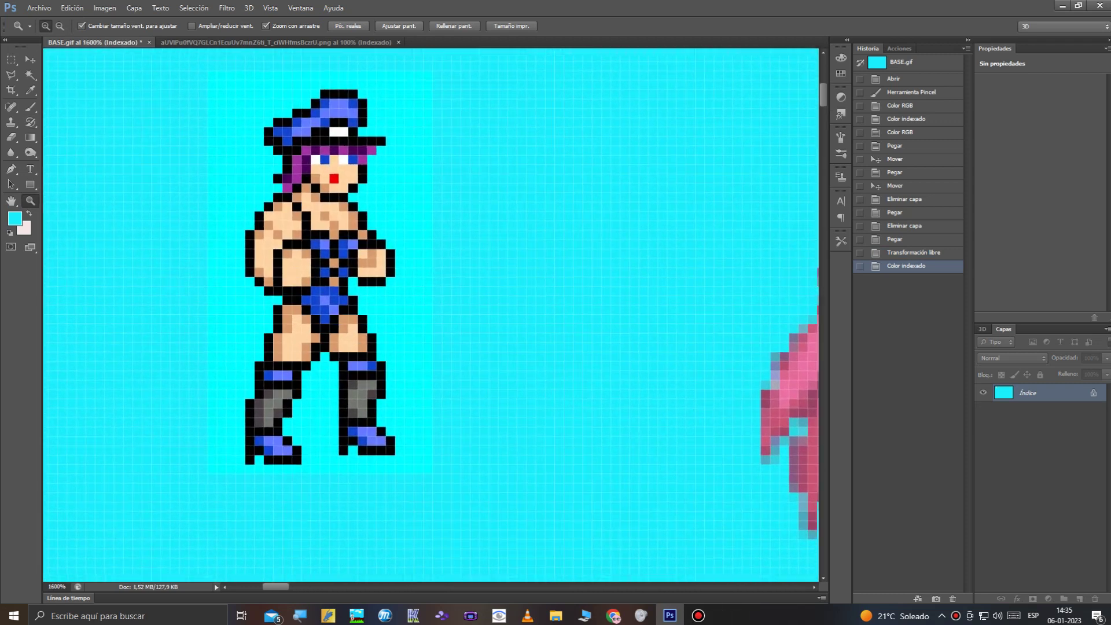
click(245, 184)
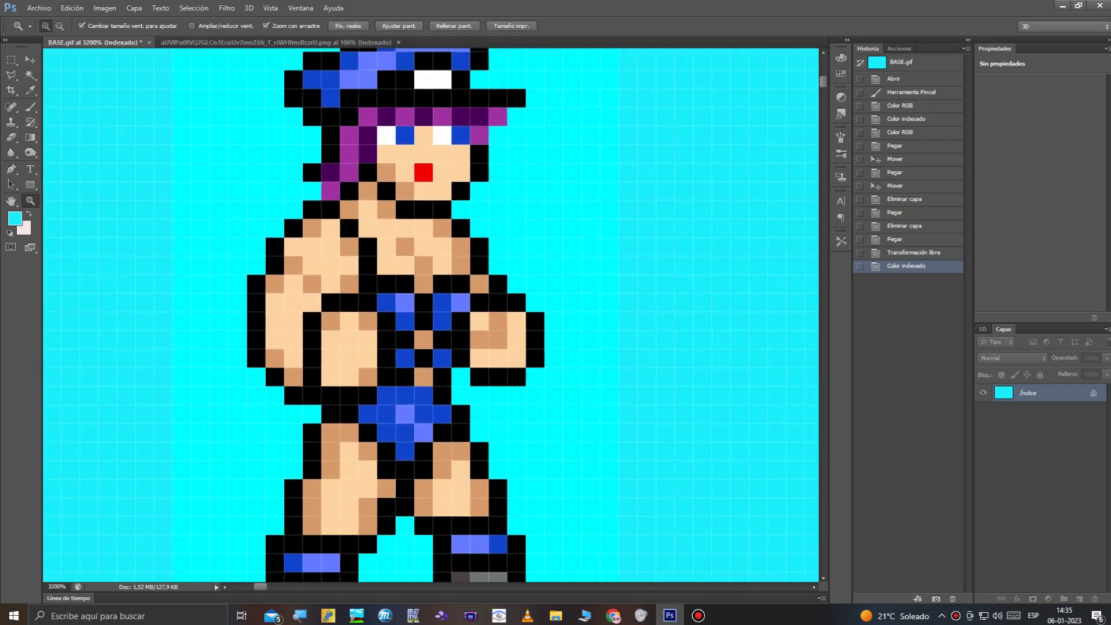
key(i)
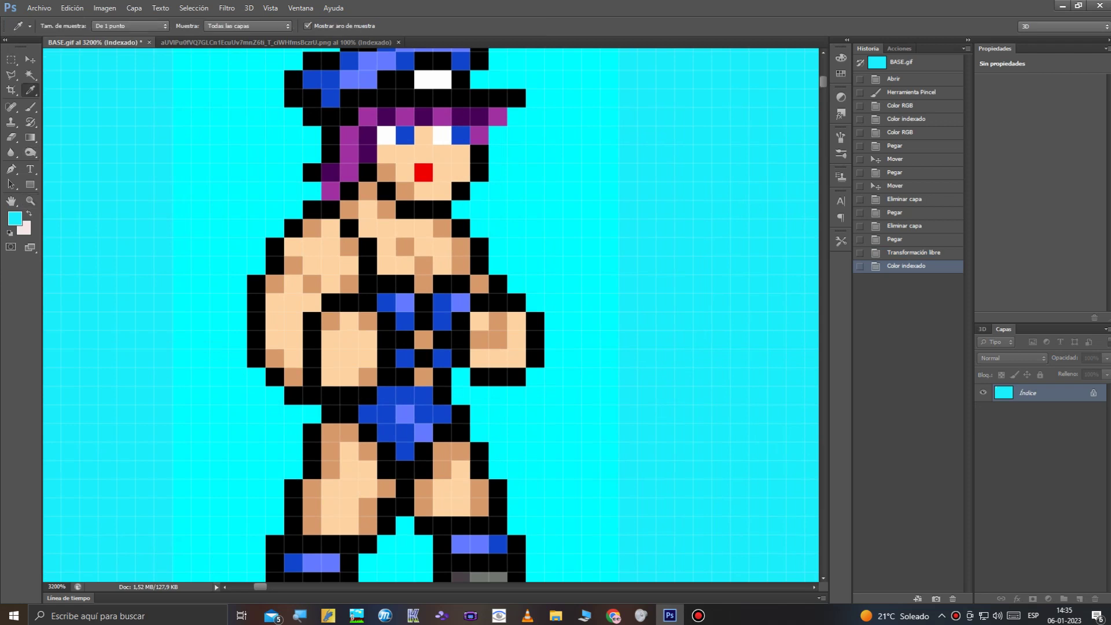
scroll(431, 315, right, 16)
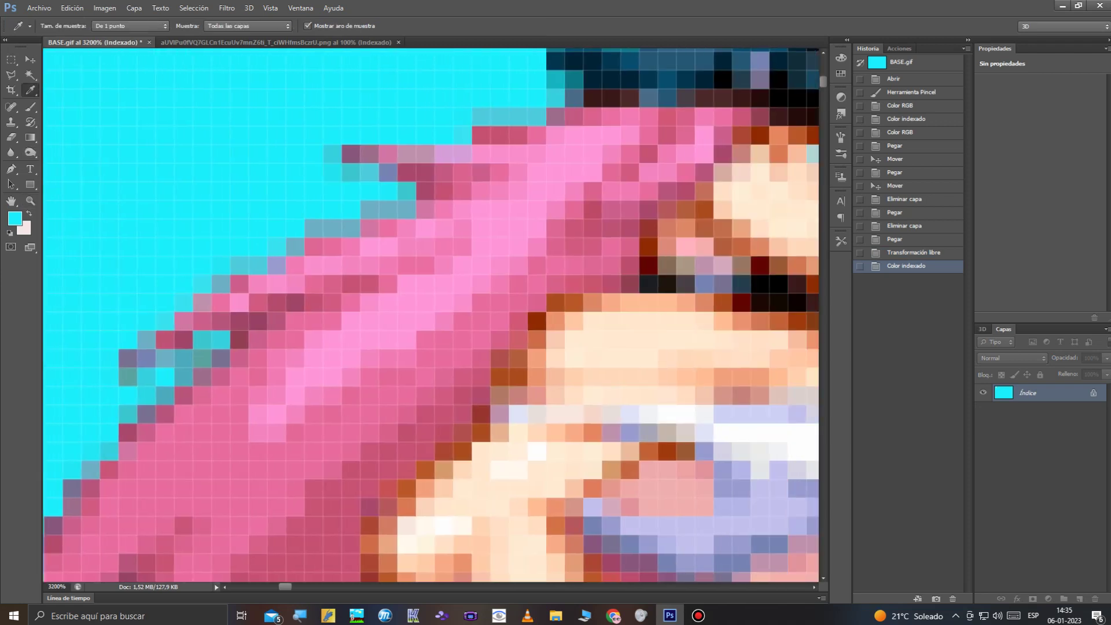
click(388, 397)
scroll(430, 318, left, 10)
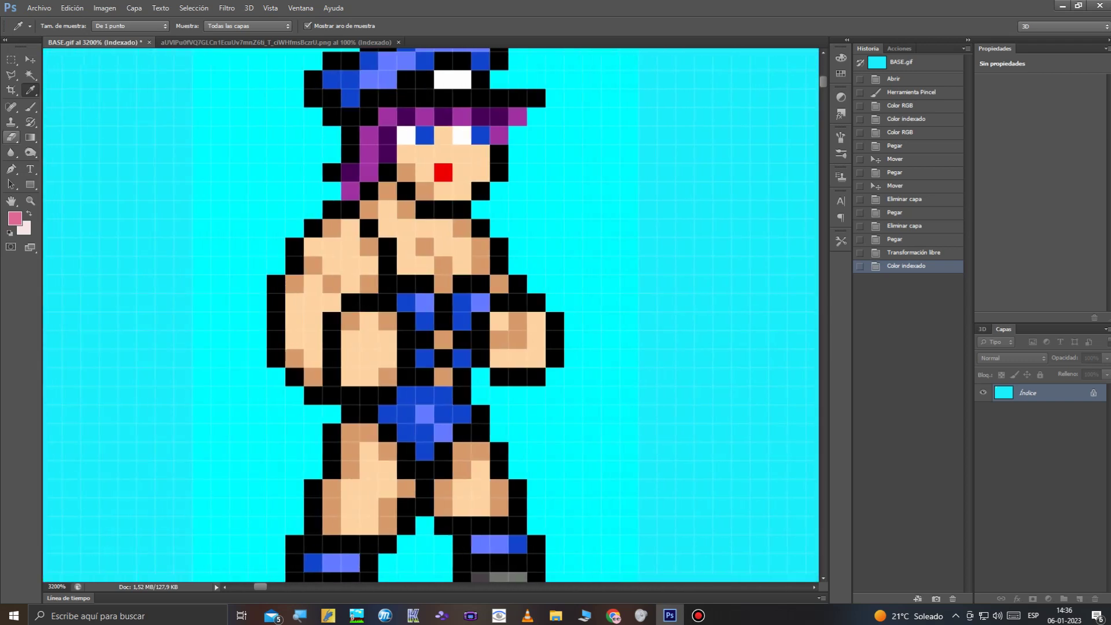
key(b)
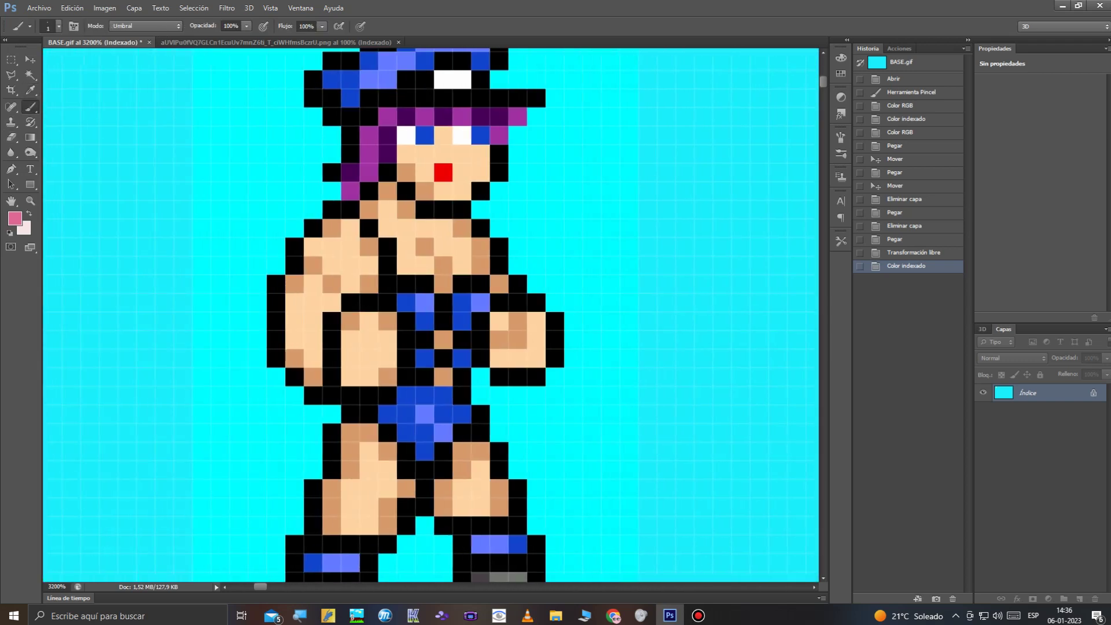
click(369, 134)
click(368, 154)
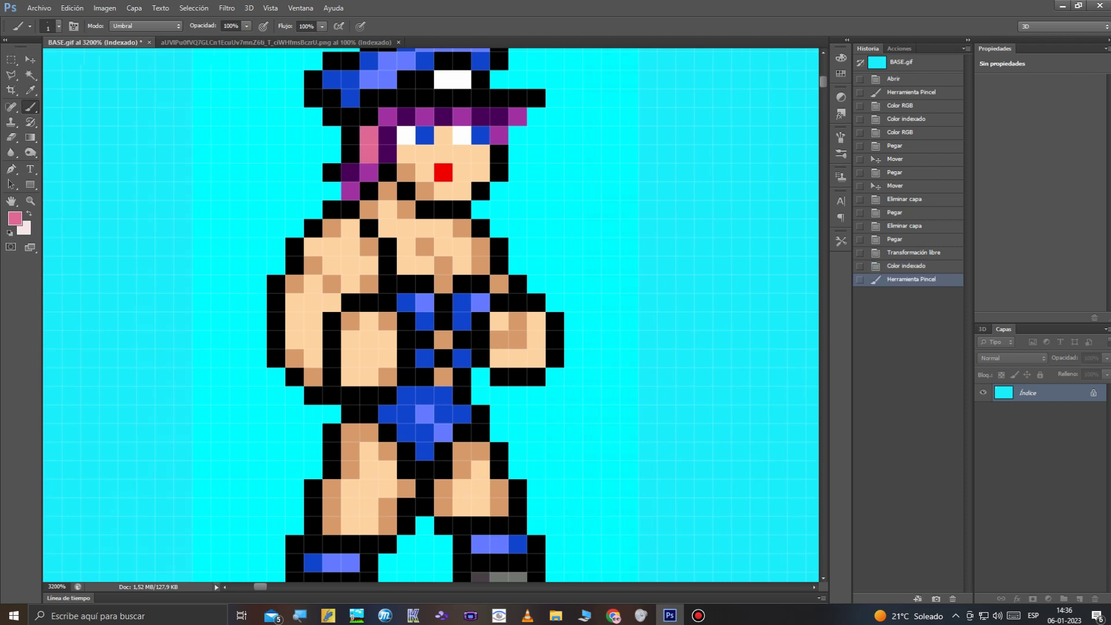
click(499, 578)
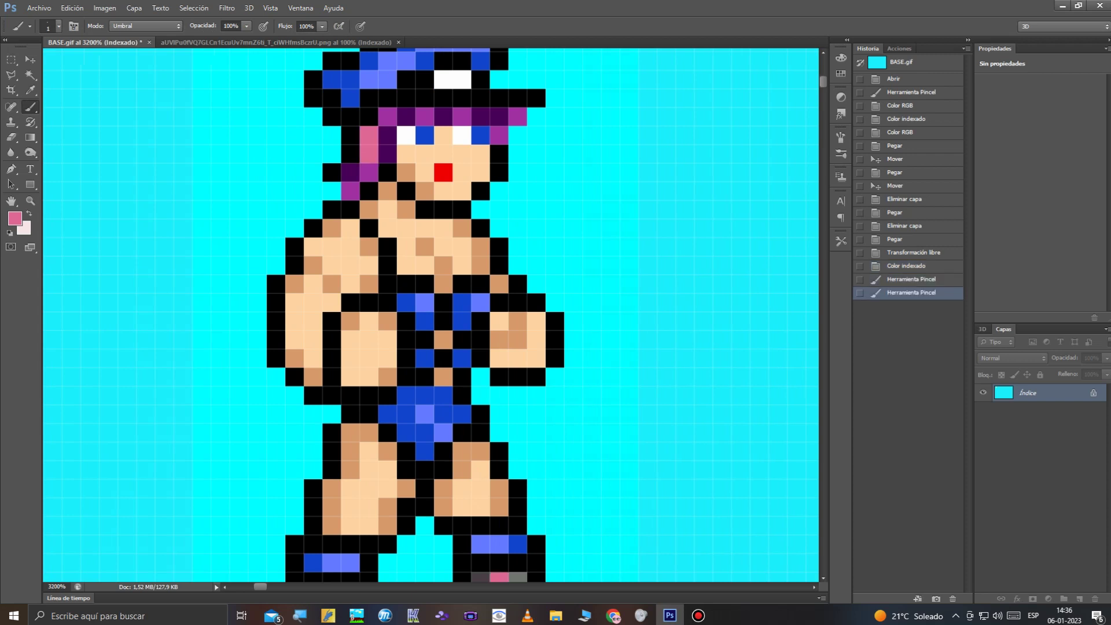
drag(499, 578, 518, 577)
key(ctrl+z)
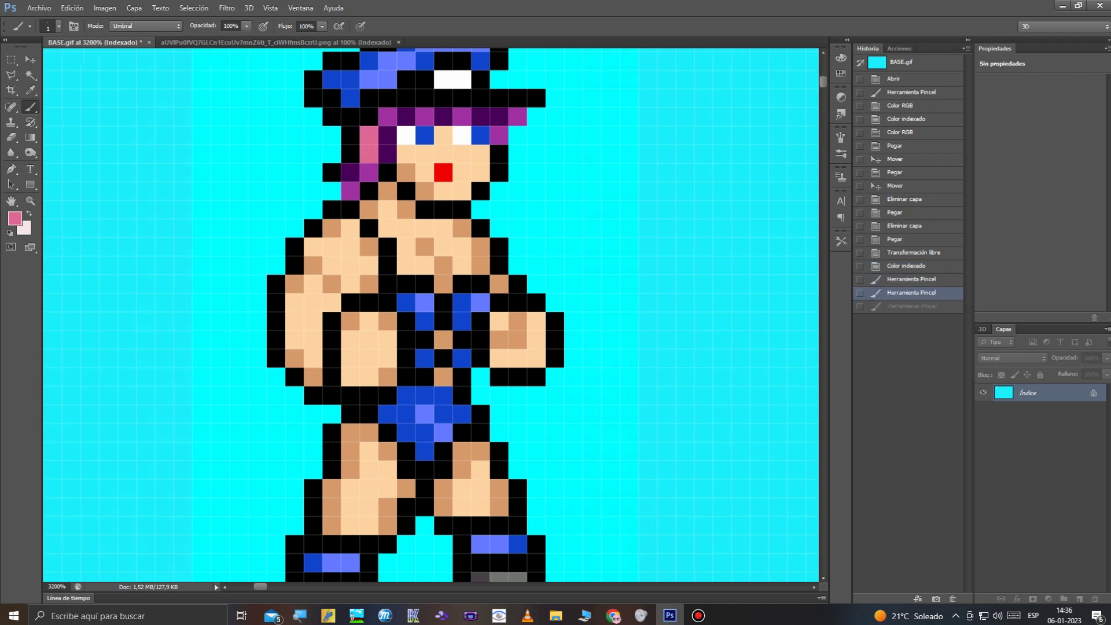
drag(261, 587, 282, 586)
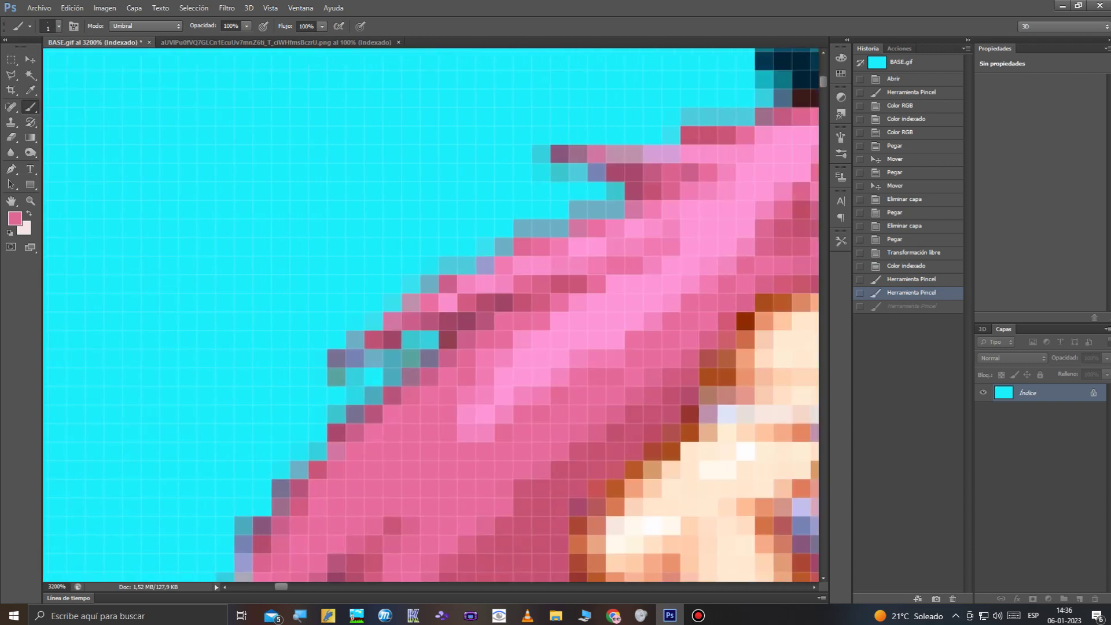
scroll(431, 316, left, 10)
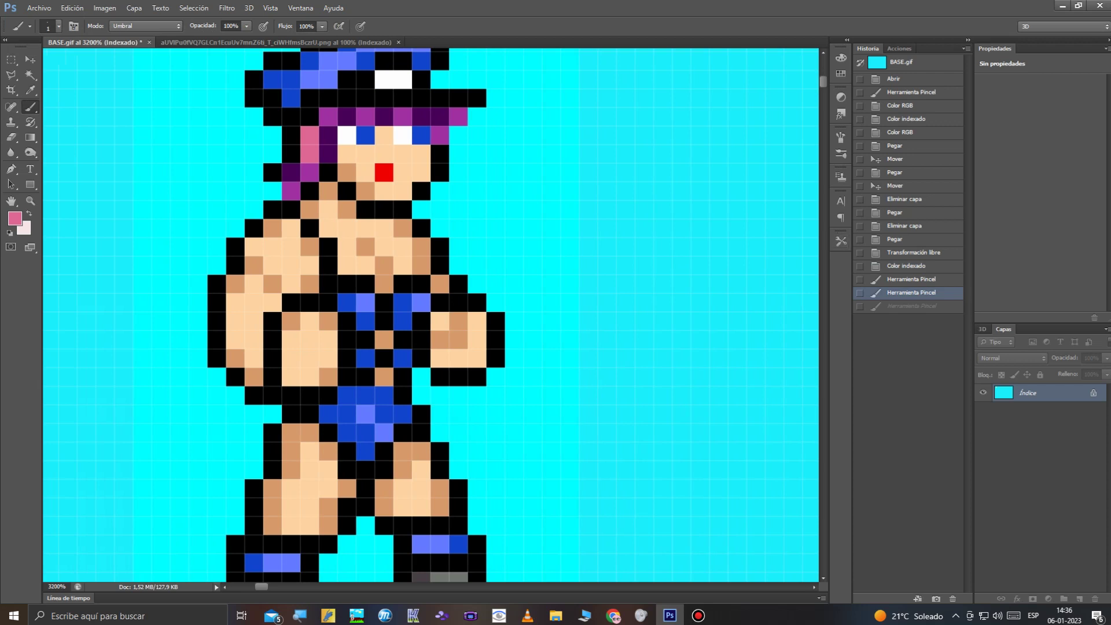
key(ctrl+alt+z)
key(ctrl+alt+z)
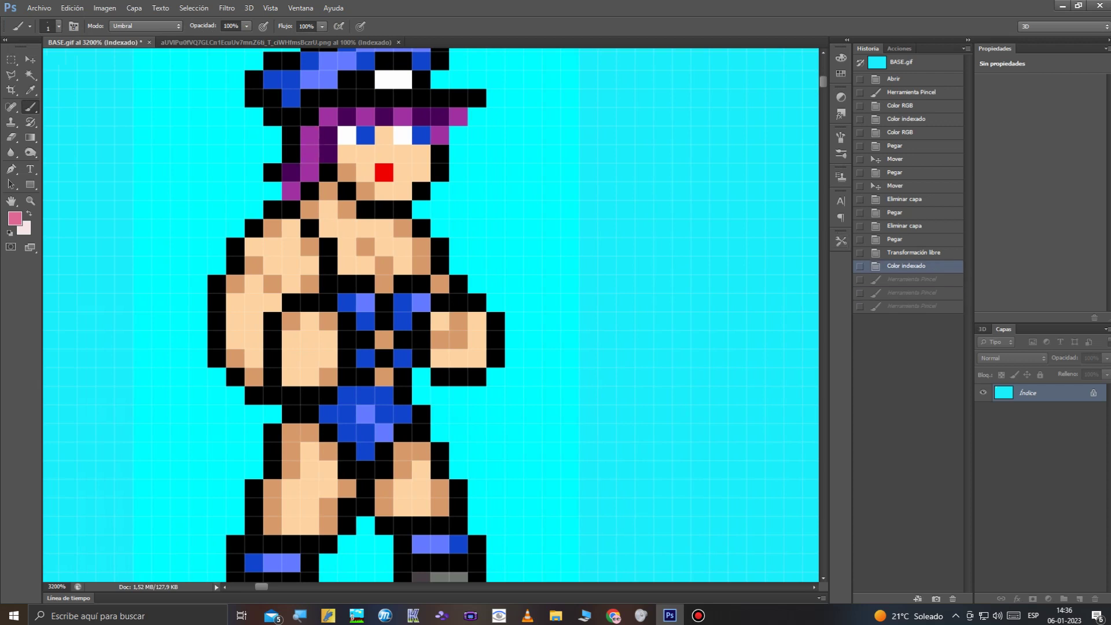
Paint the small sprite's dark purple hair pixels and the black hair outline medium pink, adding a loose strand behind the head.
drag(291, 174, 291, 135)
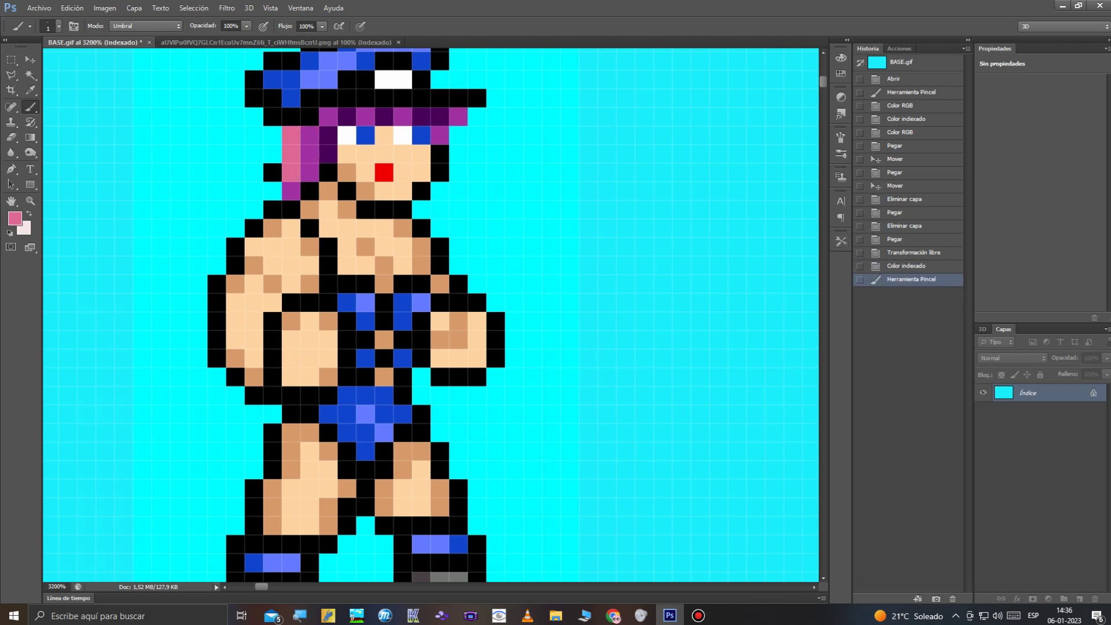
click(346, 117)
click(384, 116)
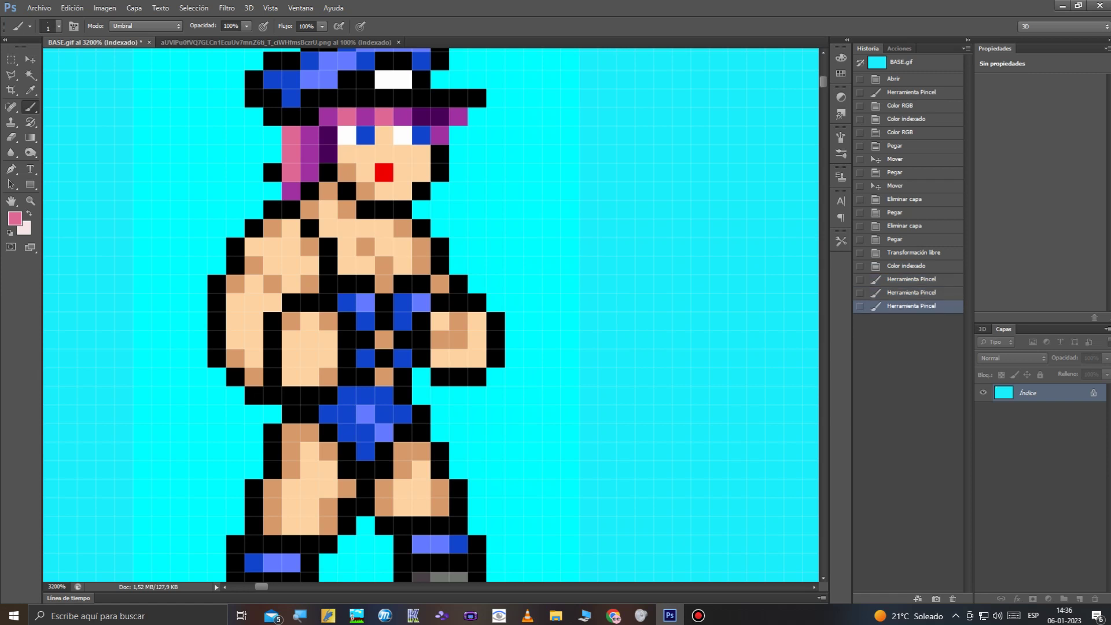
drag(421, 116, 439, 116)
drag(328, 135, 328, 154)
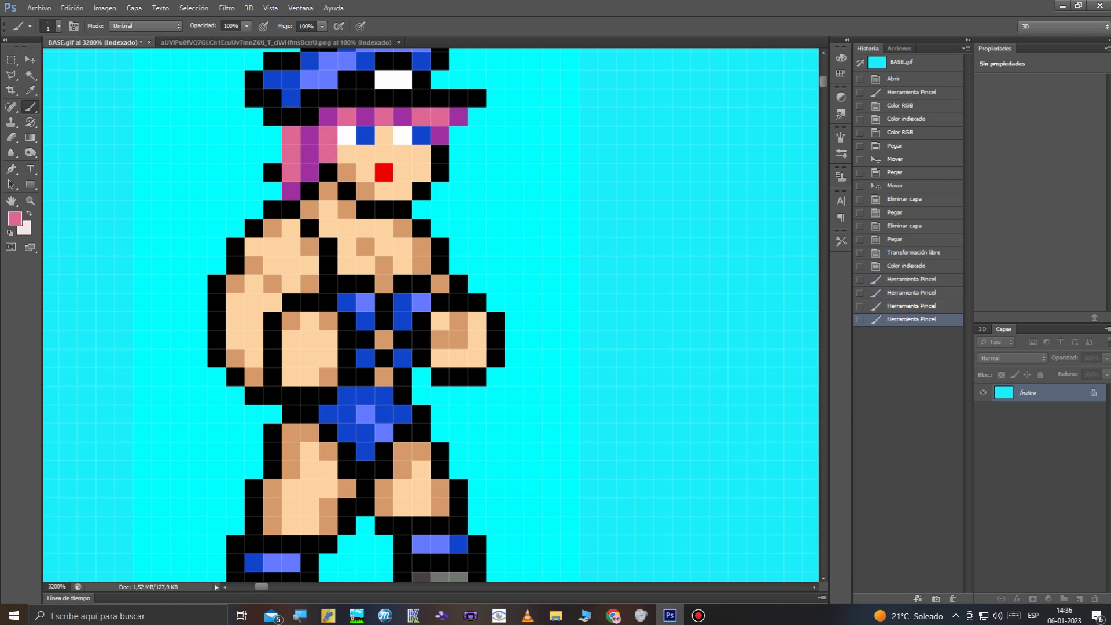
click(291, 191)
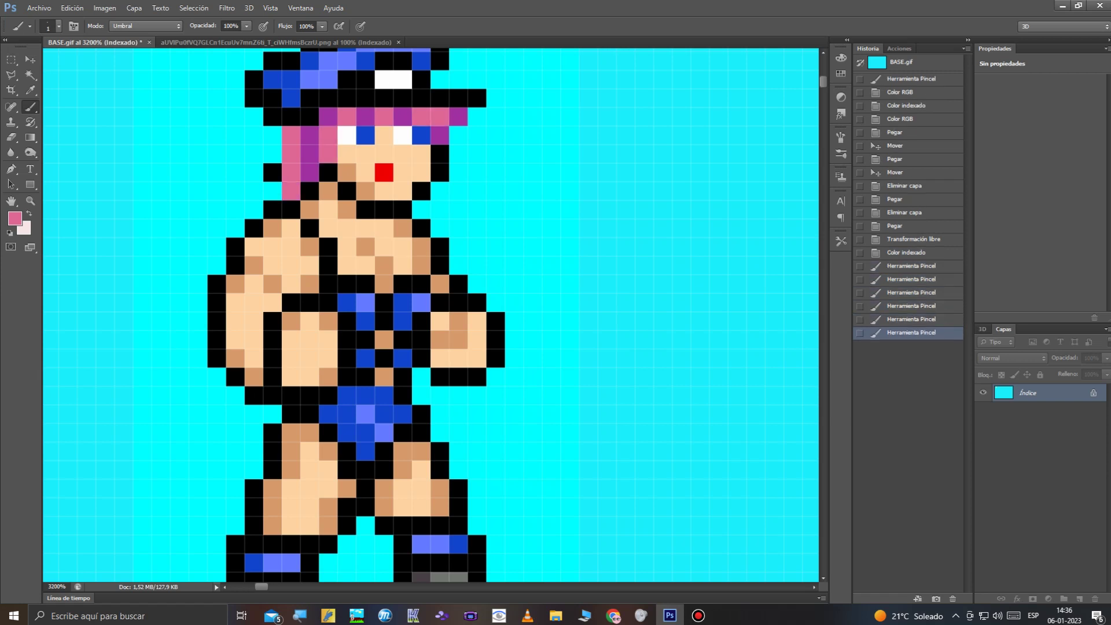
mouse_move(254, 135)
mouse_down()
mouse_move(217, 154)
mouse_move(216, 191)
mouse_up()
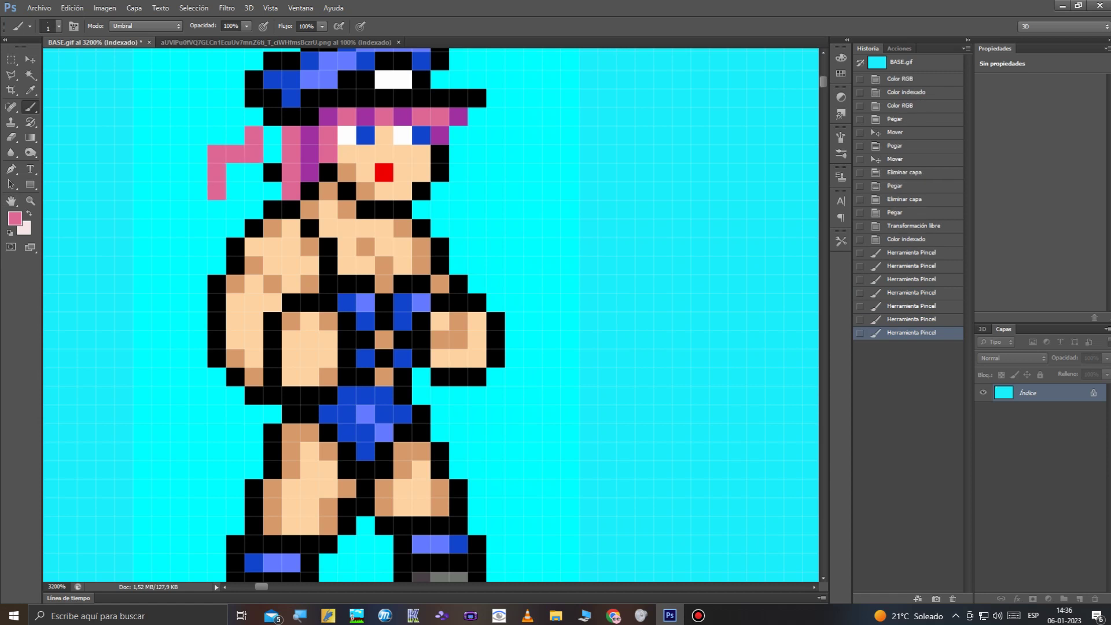
Keep the medium pink as background colour and sample the light pink highlight of the reference hair as foreground.
key(x)
key(z)
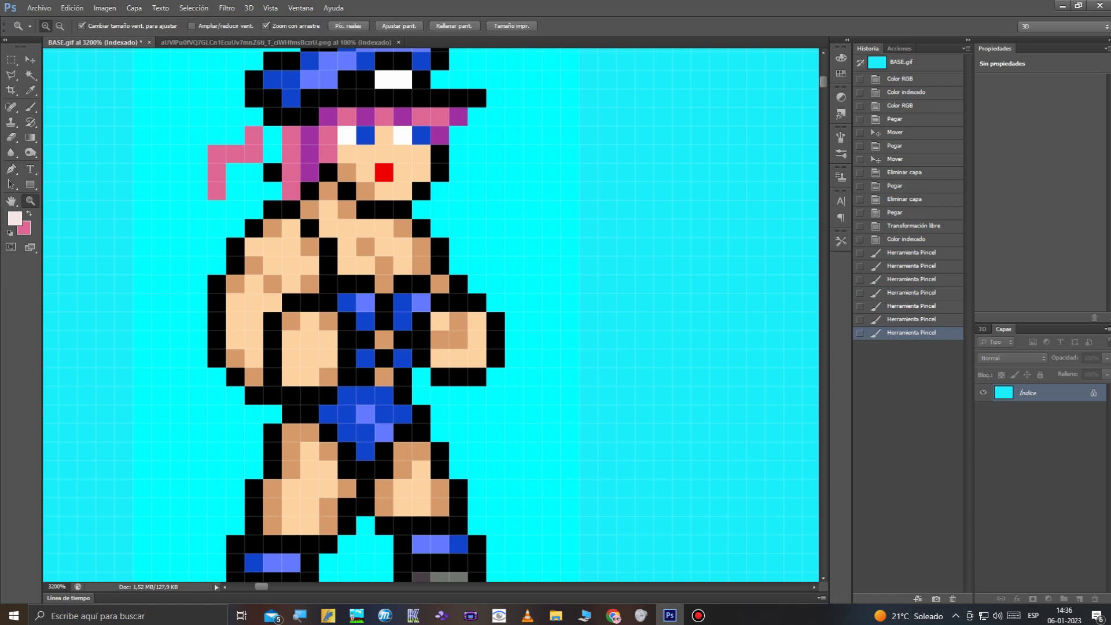
right_click(155, 267)
click(185, 329)
right_click(200, 310)
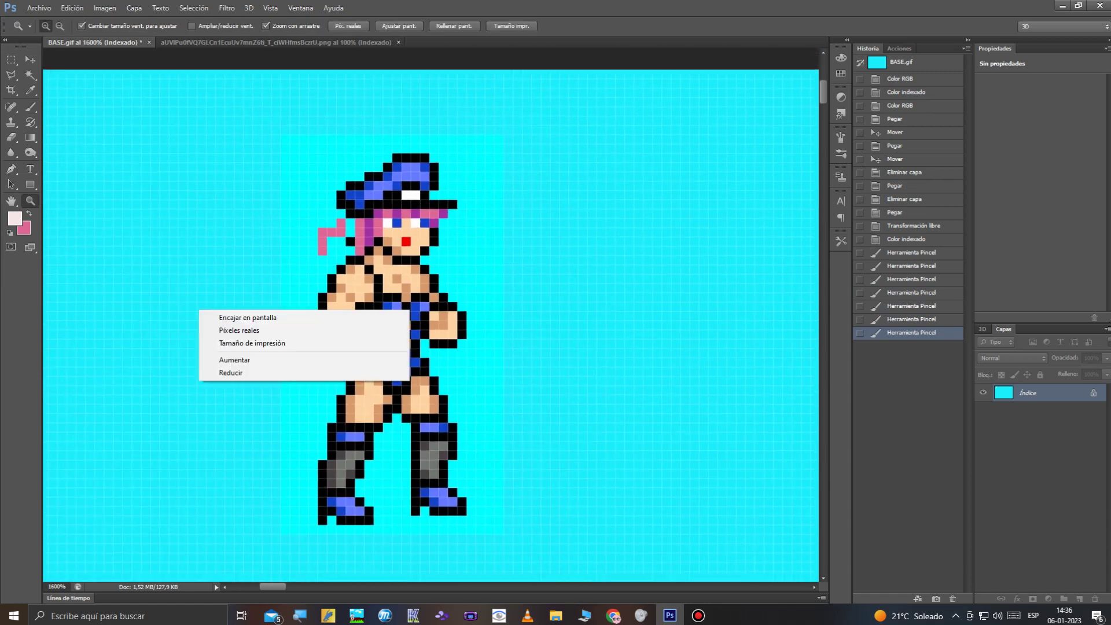
click(223, 373)
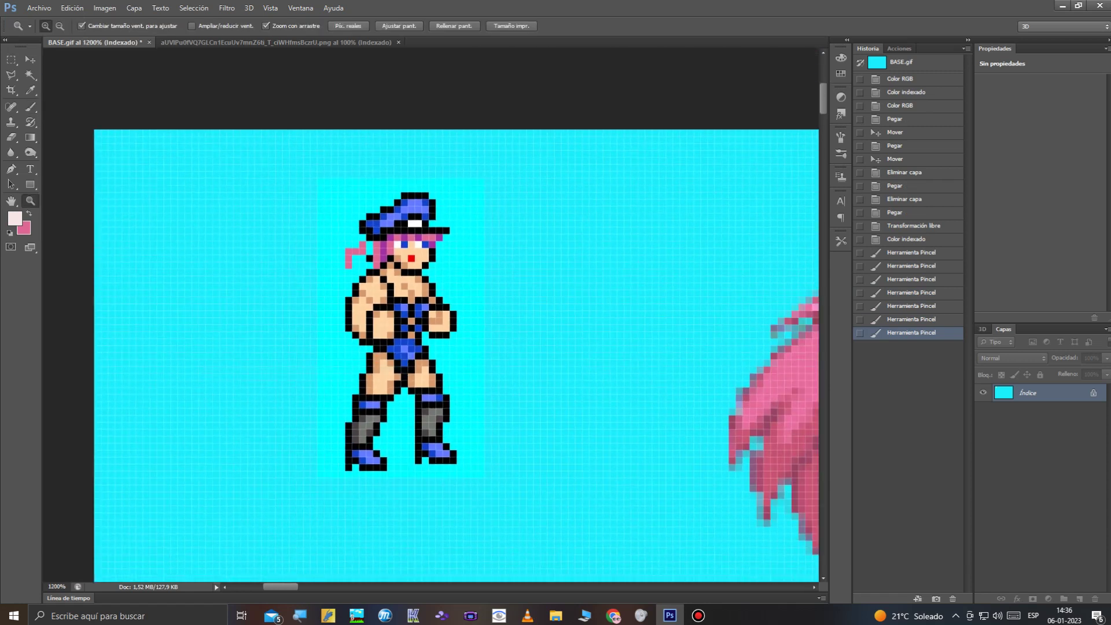
drag(281, 587, 290, 587)
key(i)
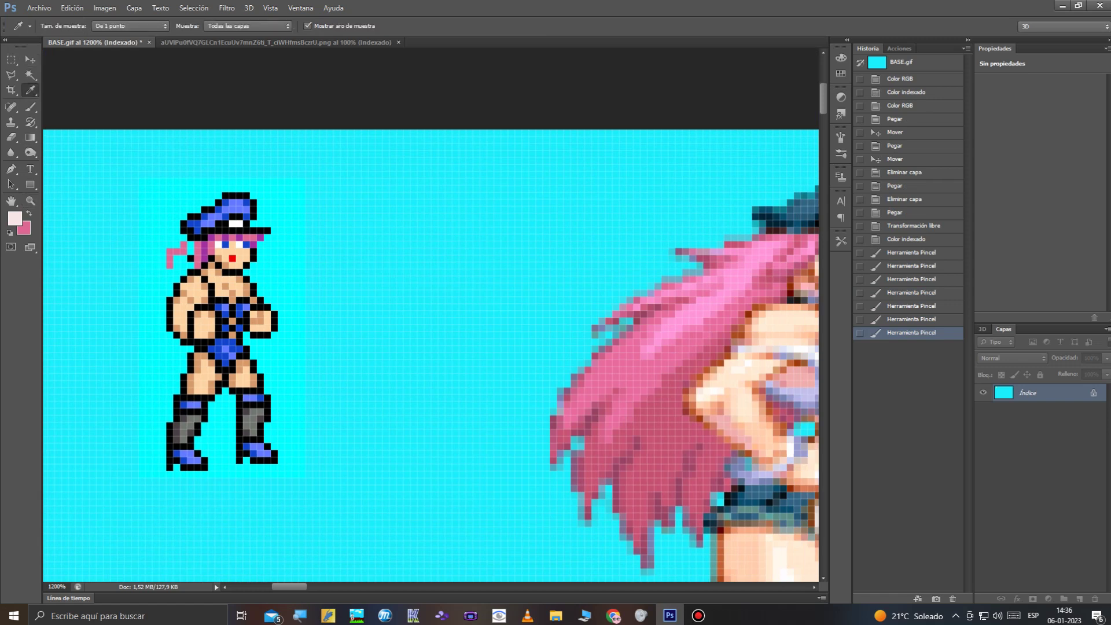
click(676, 325)
Paint the remaining purple pixels of the sprite's fringe under the cap brim light pink with the Brush.
key(z)
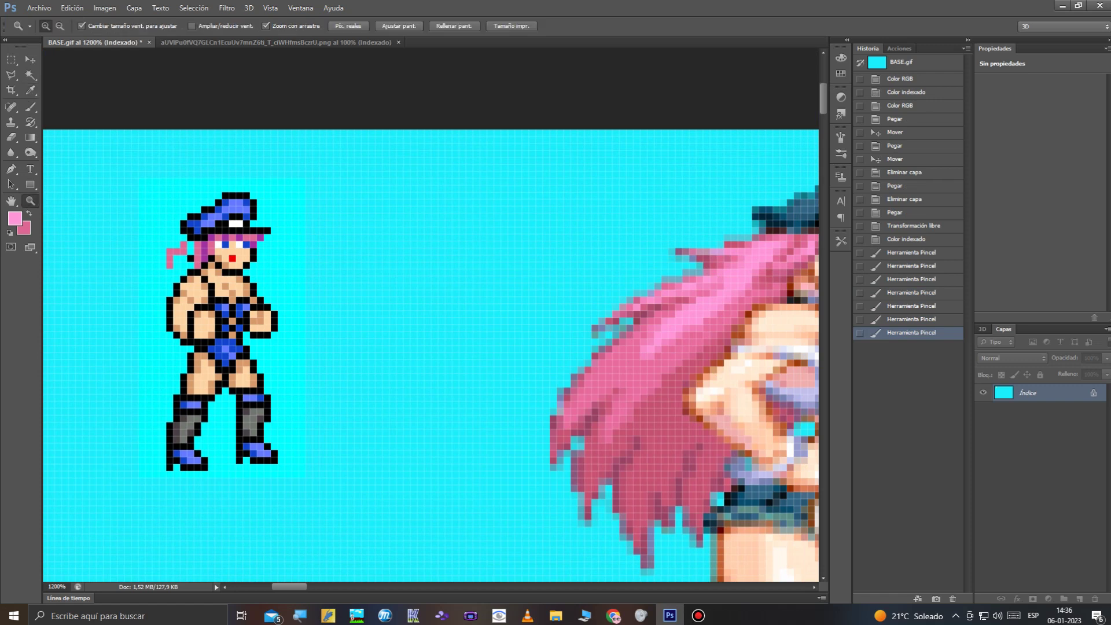
double_click(217, 244)
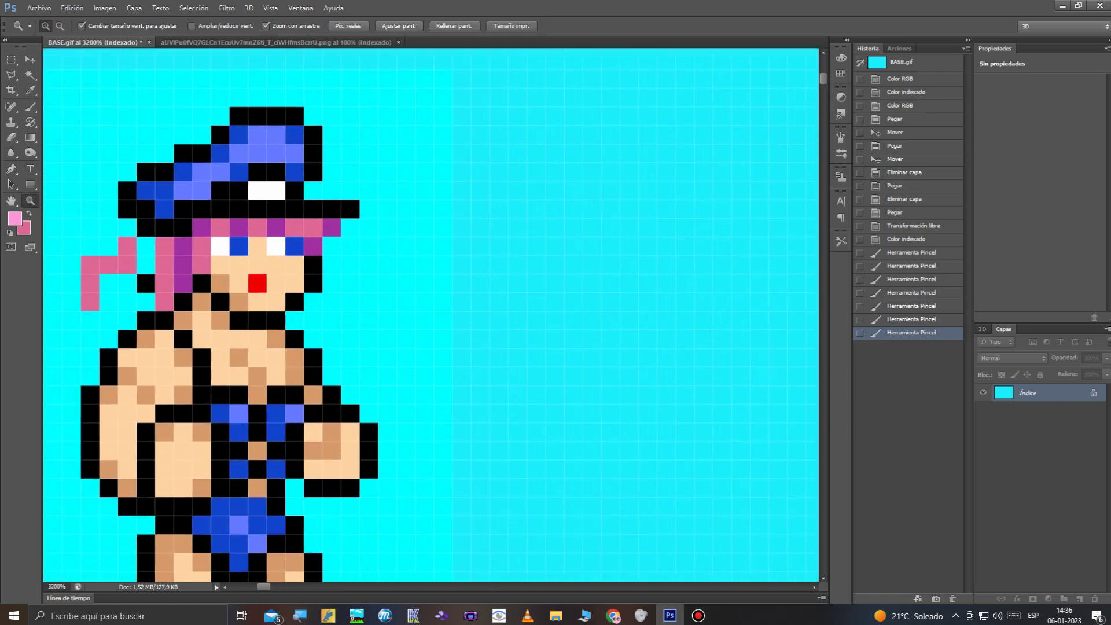
click(31, 106)
click(238, 226)
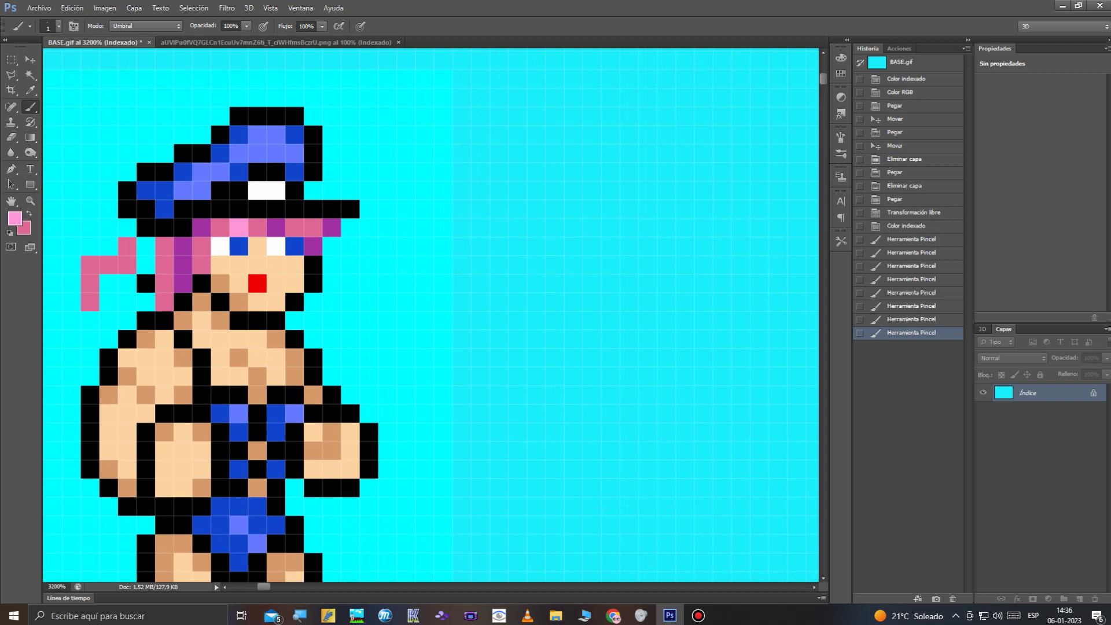
click(276, 227)
click(313, 247)
click(332, 227)
click(201, 227)
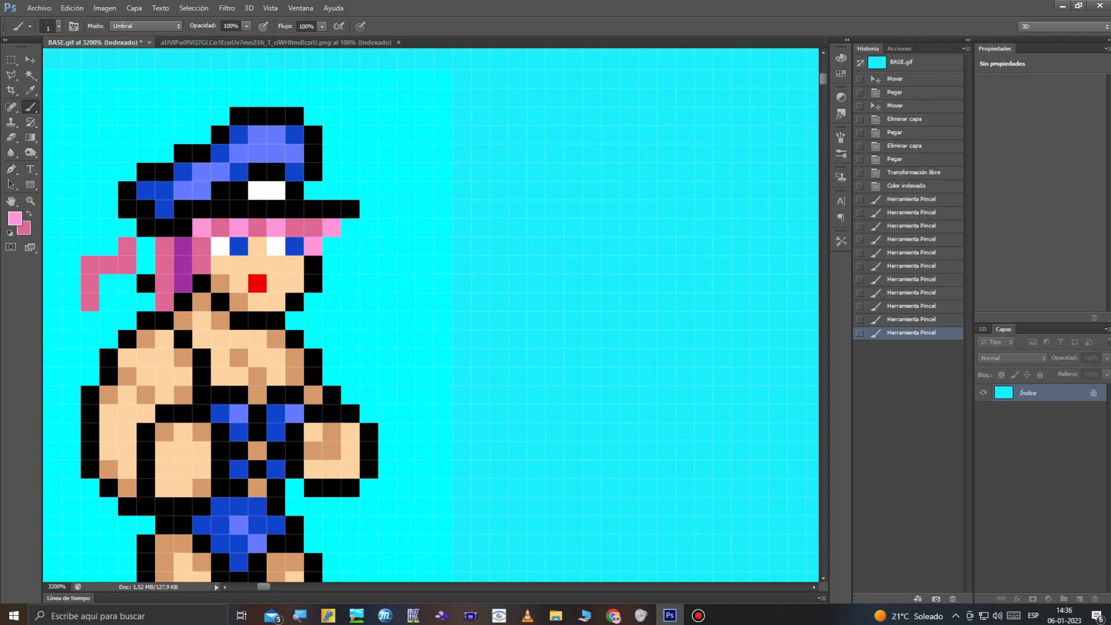
Fill the hair behind the sprite's face with light pink, covering the purple column and the black outline pixel beside it.
mouse_move(183, 246)
mouse_down()
mouse_move(183, 283)
mouse_move(146, 265)
mouse_move(164, 247)
mouse_up()
click(183, 283)
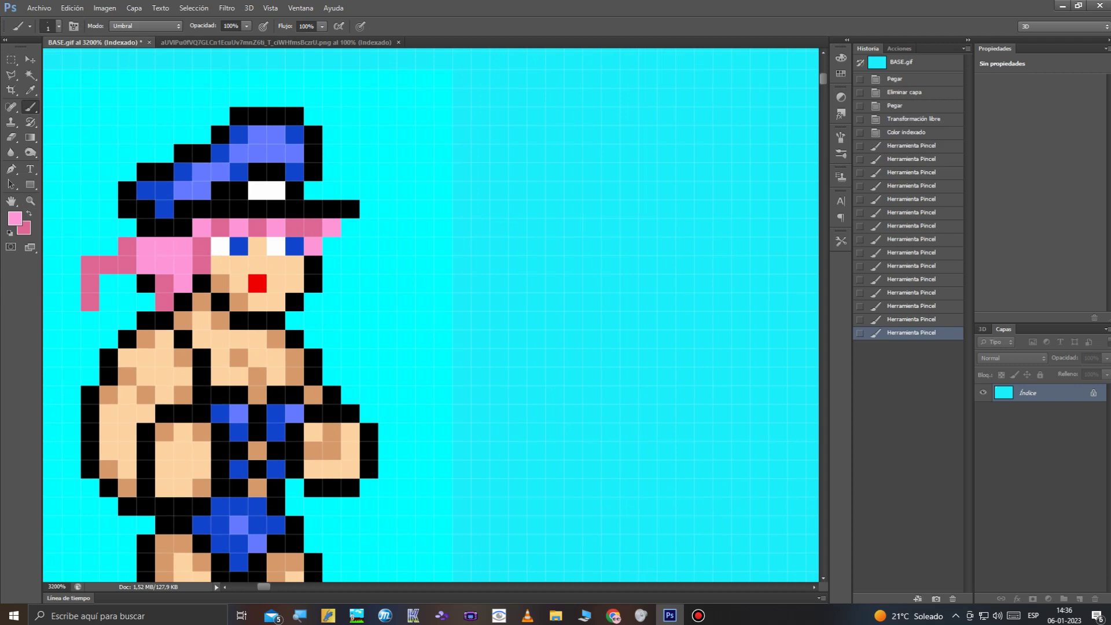
drag(145, 302, 145, 283)
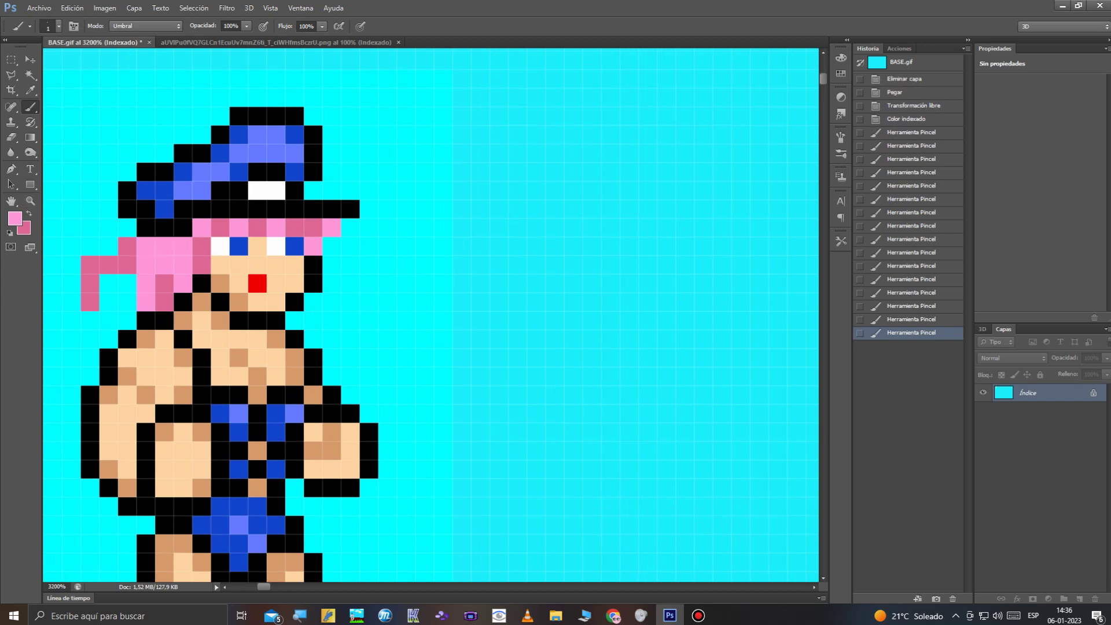
Switch to medium pink and extend the back hair's lower edge, inner area and upper edge up to the cap.
click(29, 214)
mouse_move(127, 302)
mouse_down()
mouse_move(127, 313)
mouse_move(109, 302)
mouse_up()
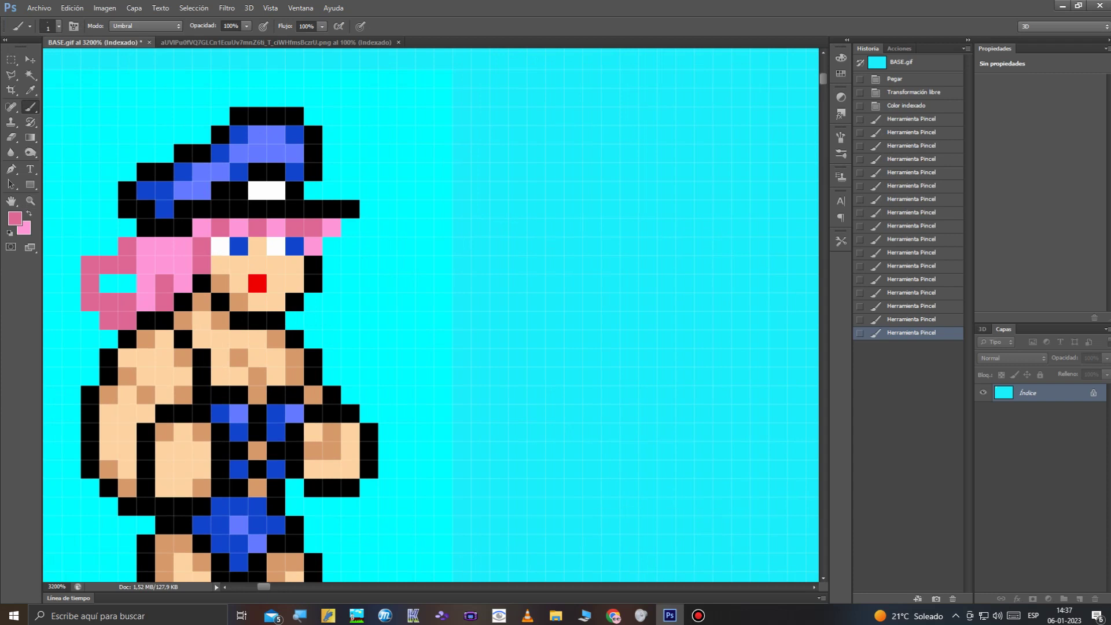
click(108, 284)
click(127, 227)
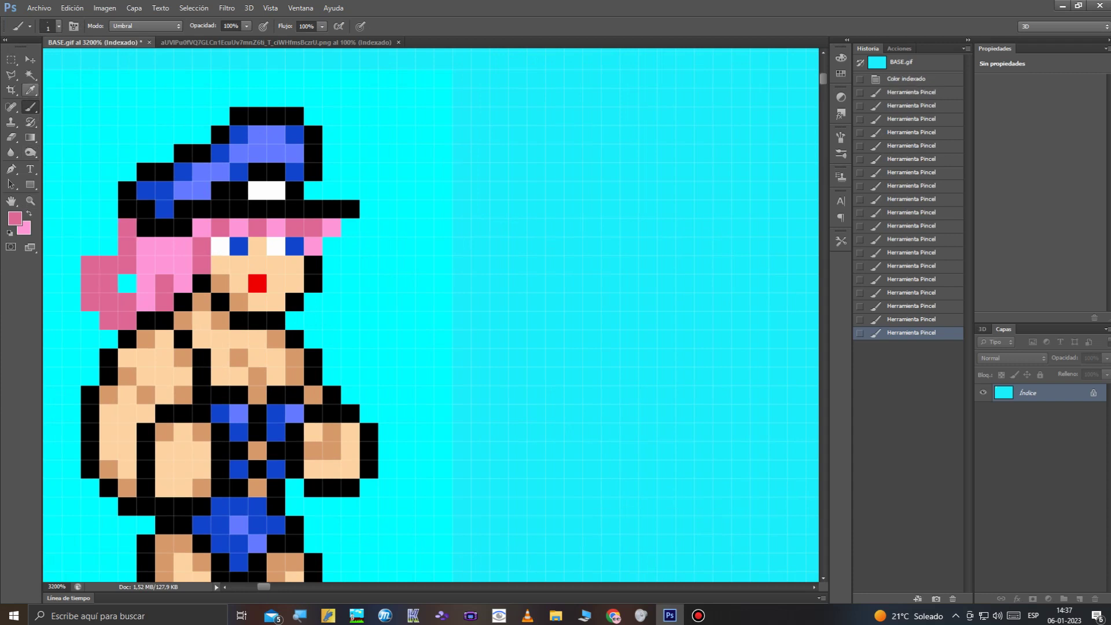
Switch to light pink, fill the gap in the back hair, and lighten its inner pixels inside the darker pink edge.
click(29, 214)
click(127, 283)
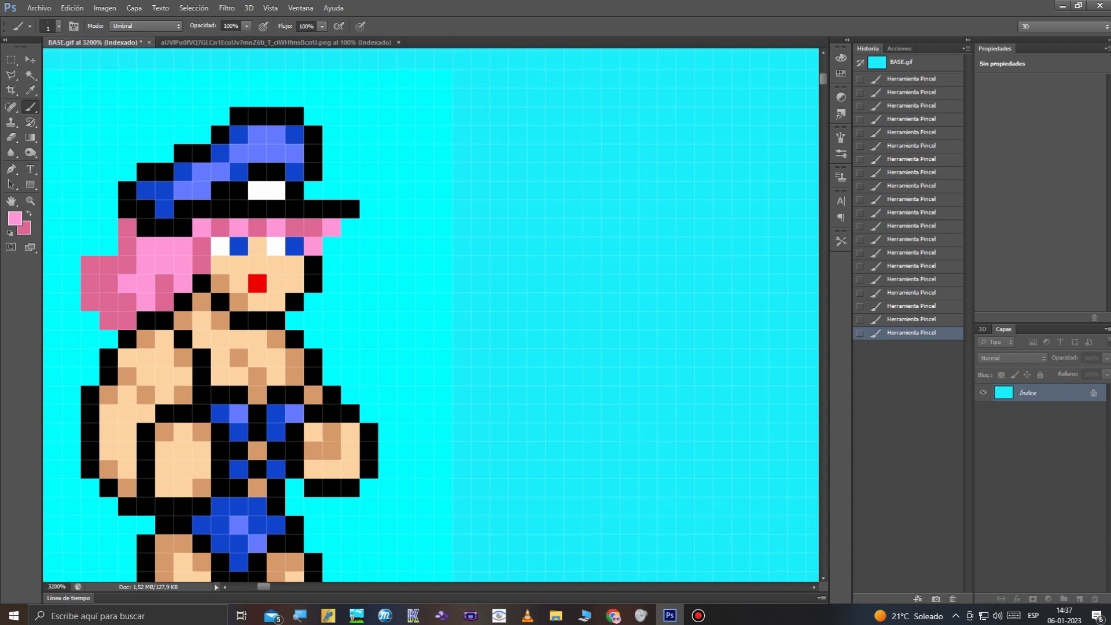
drag(264, 587, 289, 587)
scroll(431, 316, left, 10)
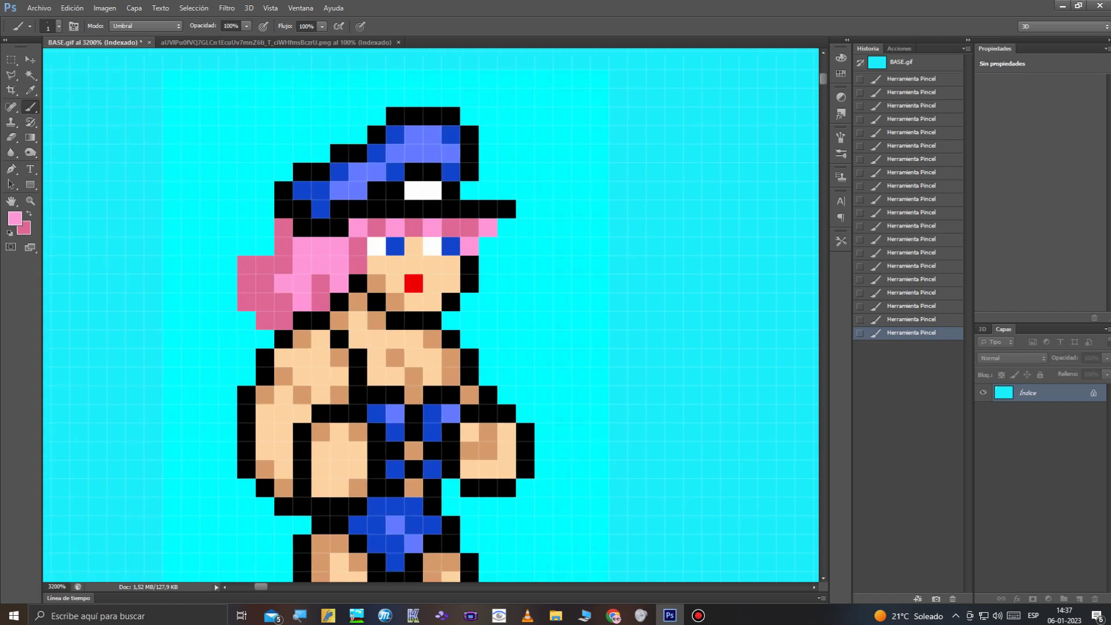
mouse_move(463, 302)
mouse_down()
mouse_move(444, 302)
mouse_move(444, 283)
mouse_up()
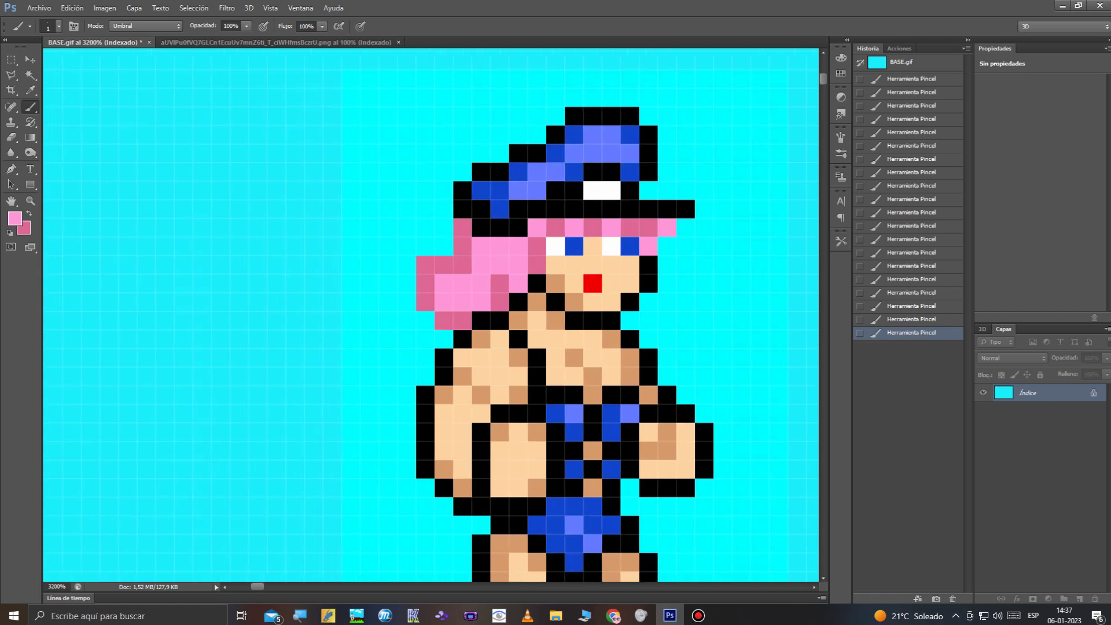
Lighten the back hair's lower edge and outline a longer tip in medium pink, extending outward and down behind the shoulder.
click(426, 302)
click(444, 320)
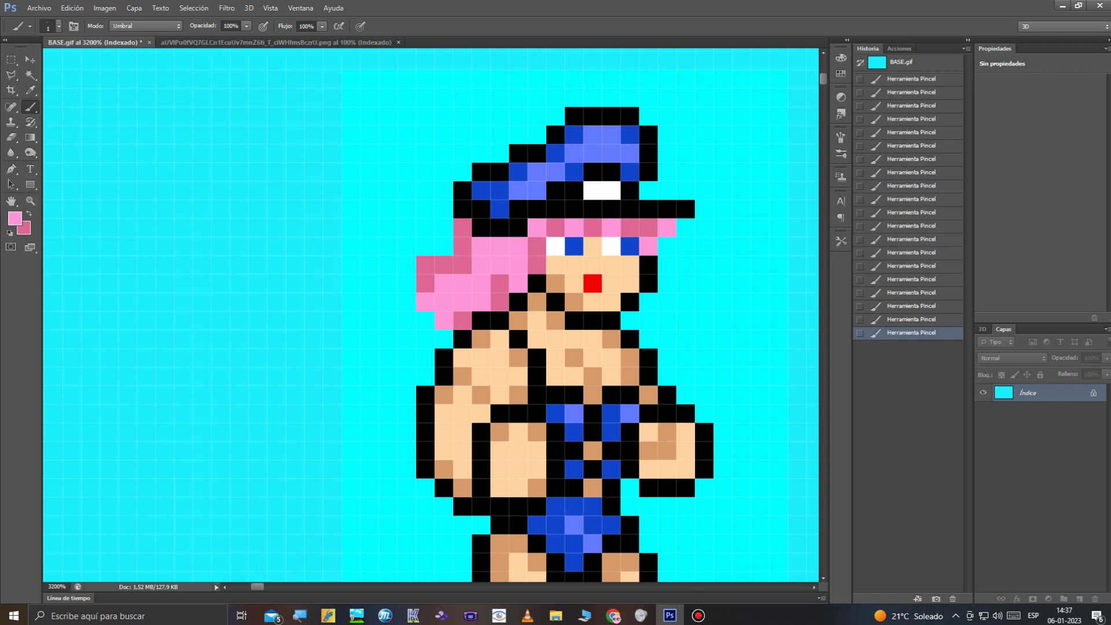
key(x)
click(443, 339)
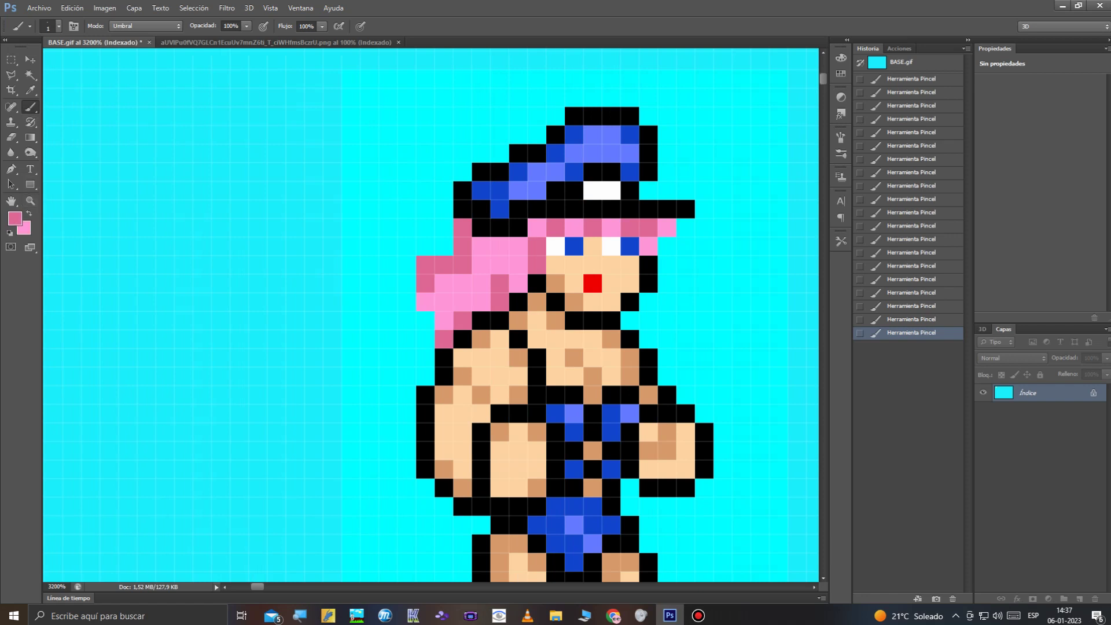
mouse_move(425, 339)
mouse_down()
mouse_move(407, 357)
mouse_move(370, 320)
mouse_move(407, 284)
mouse_up()
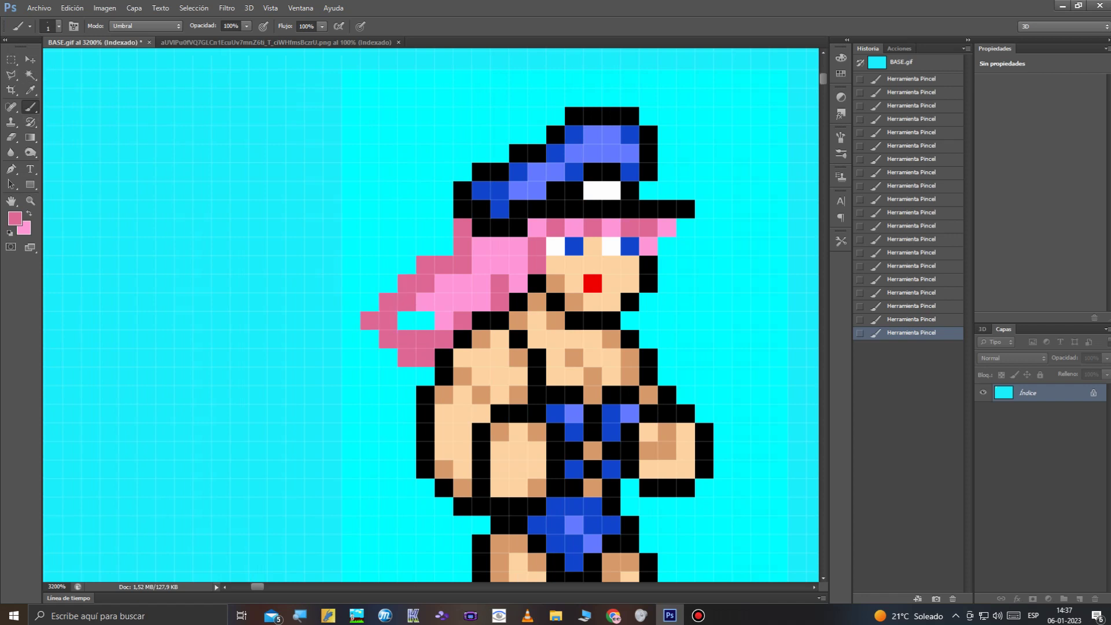
Fill the inside of the new hair tip with light pink and erase its protruding outer pixel with the cyan background colour.
click(29, 214)
click(426, 339)
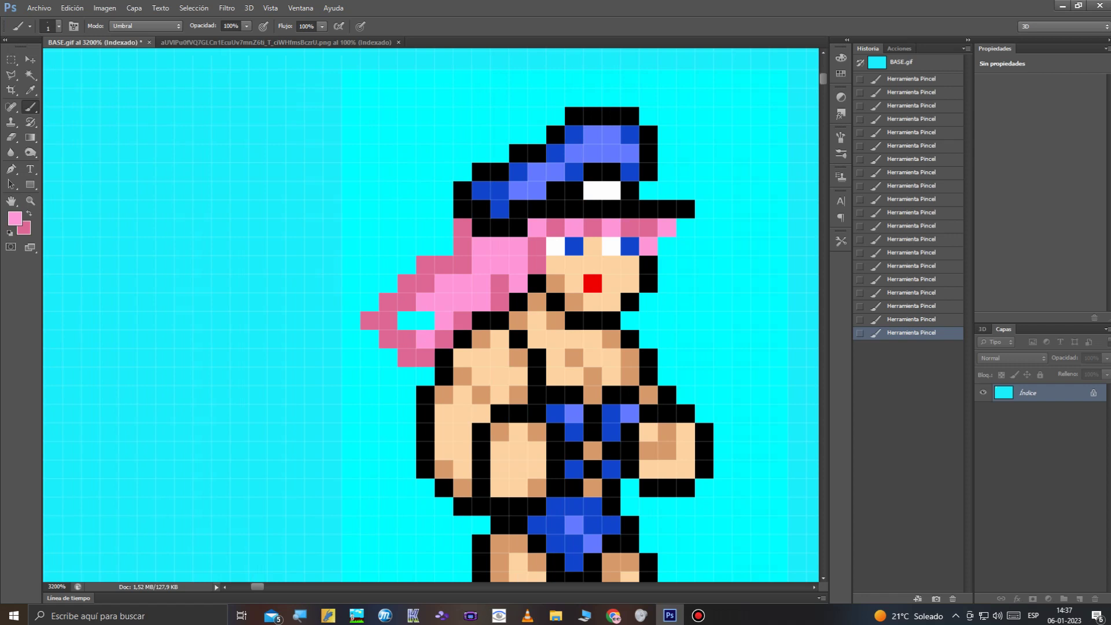
drag(426, 320, 407, 320)
alt+click(229, 181)
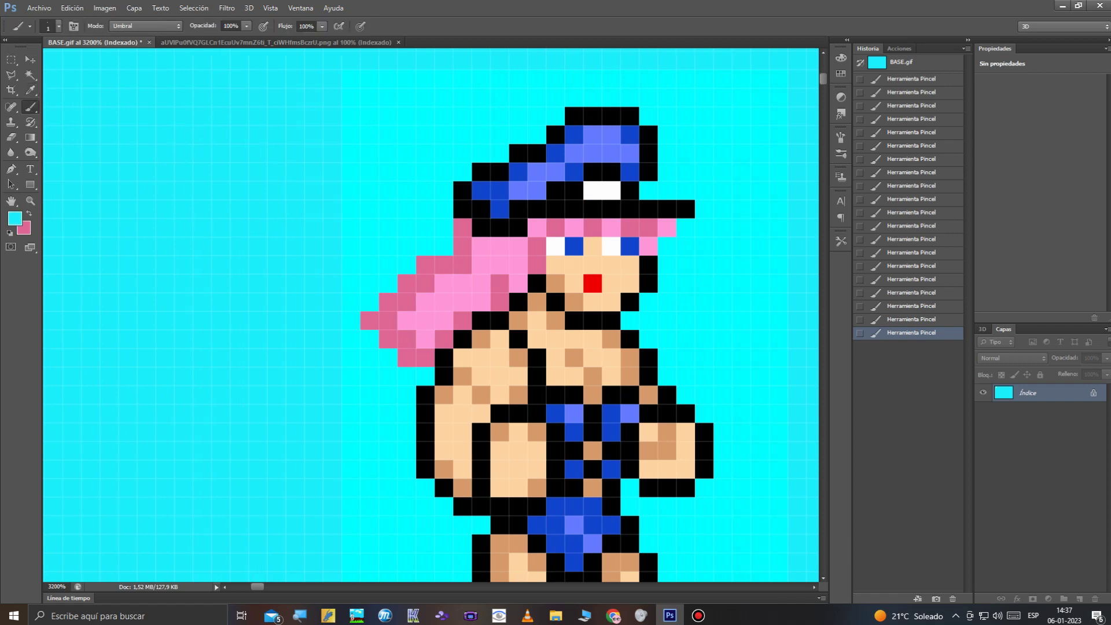
click(369, 320)
Compare the whole sprite and its reshaped hair with the large pink-haired reference character.
scroll(431, 315, right, 3)
key(z)
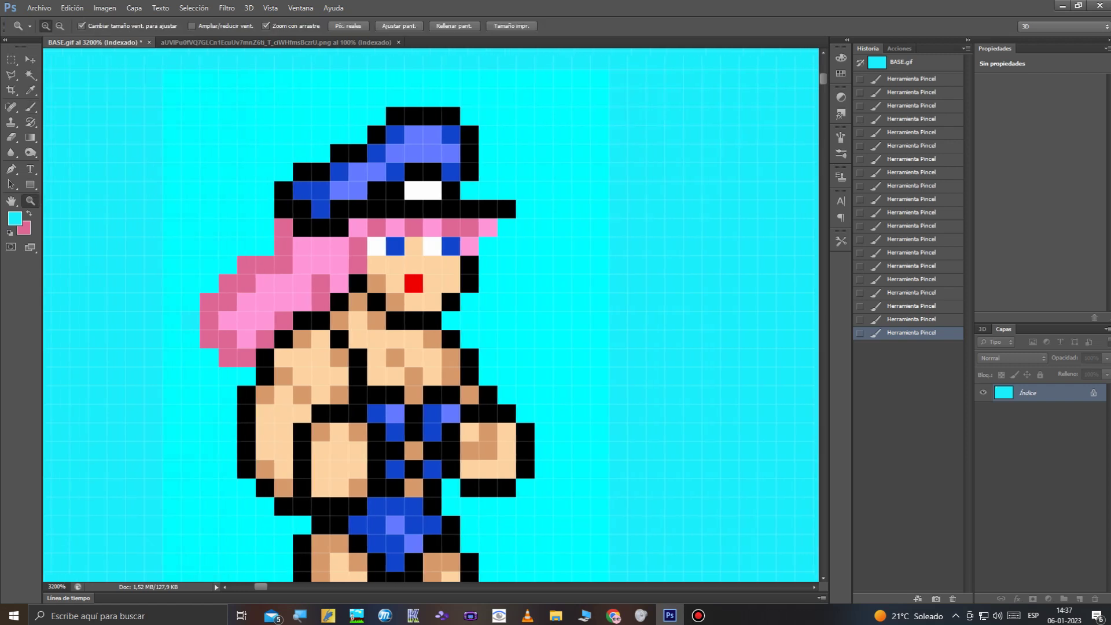
right_click(140, 237)
click(168, 302)
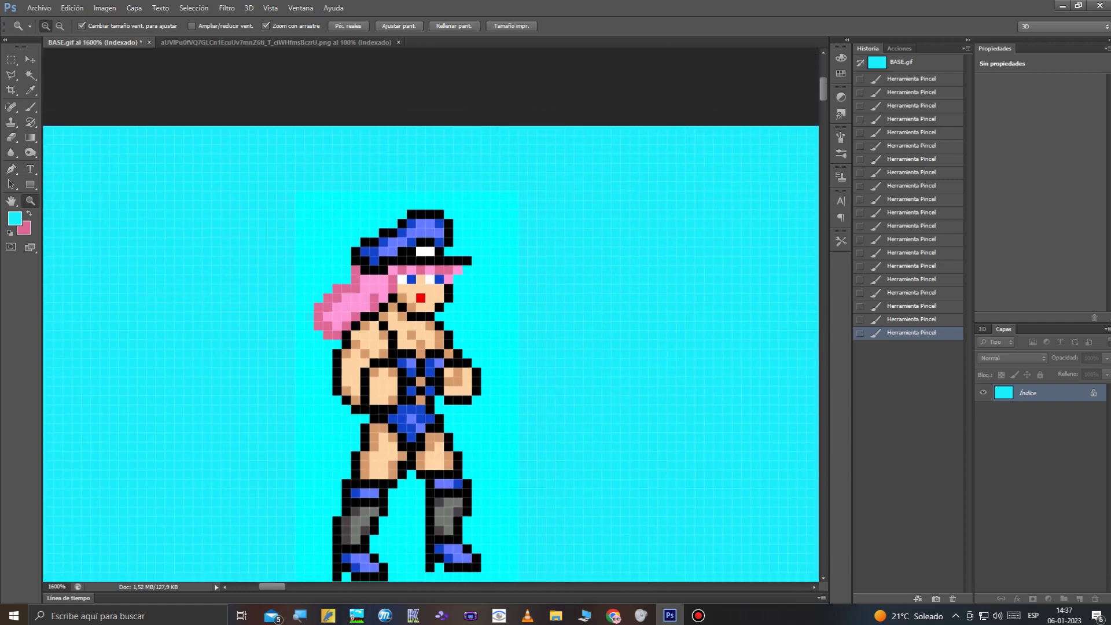
scroll(431, 353, right, 6)
scroll(431, 353, right, 1)
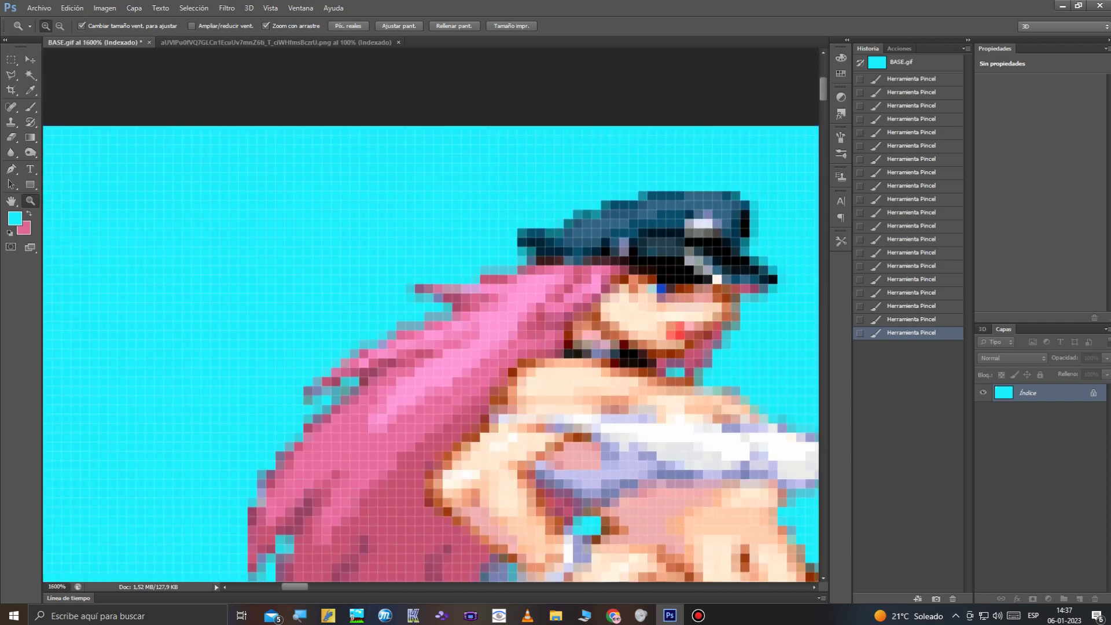
scroll(432, 353, left, 6)
scroll(431, 353, right, 3)
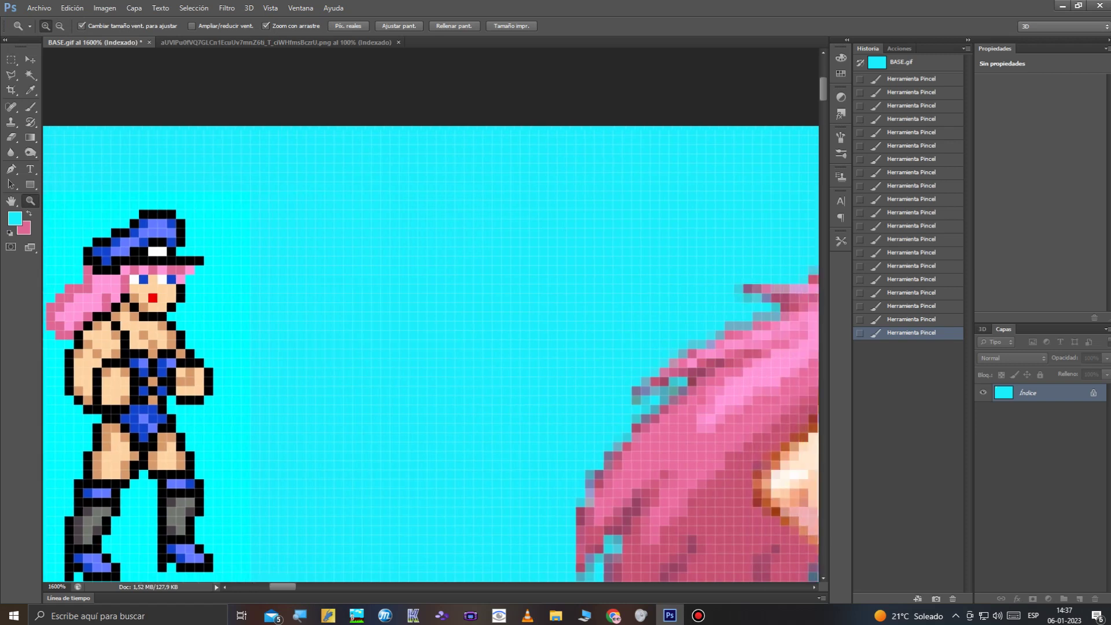
scroll(432, 353, left, 5)
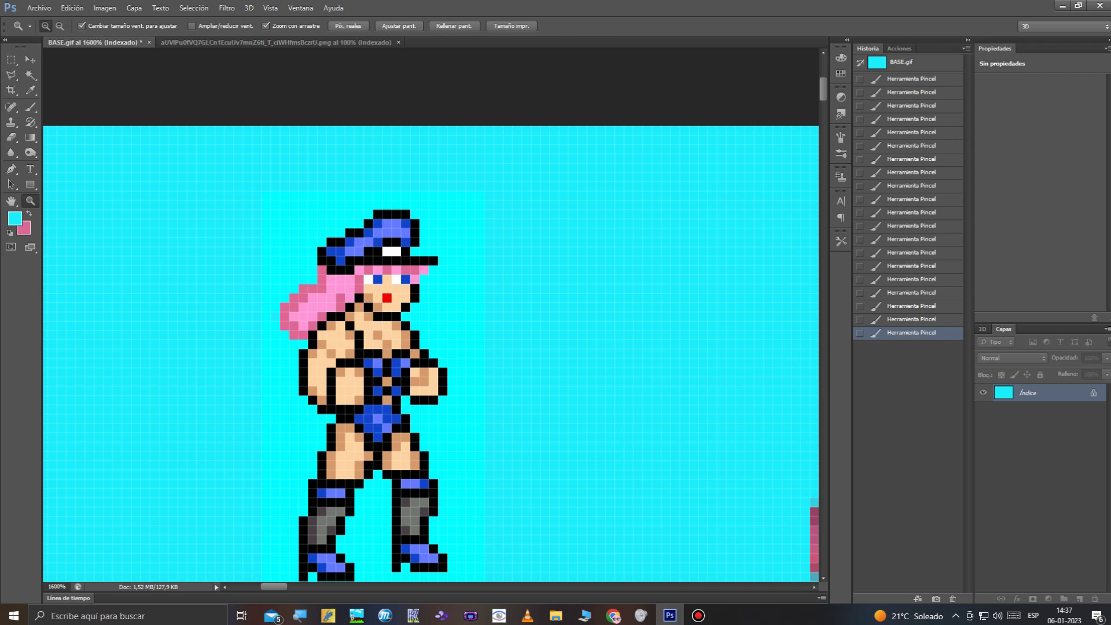
Sample the sprite's darker skin tone and paint the lower part of the blue top with it to bare the midriff.
click(394, 392)
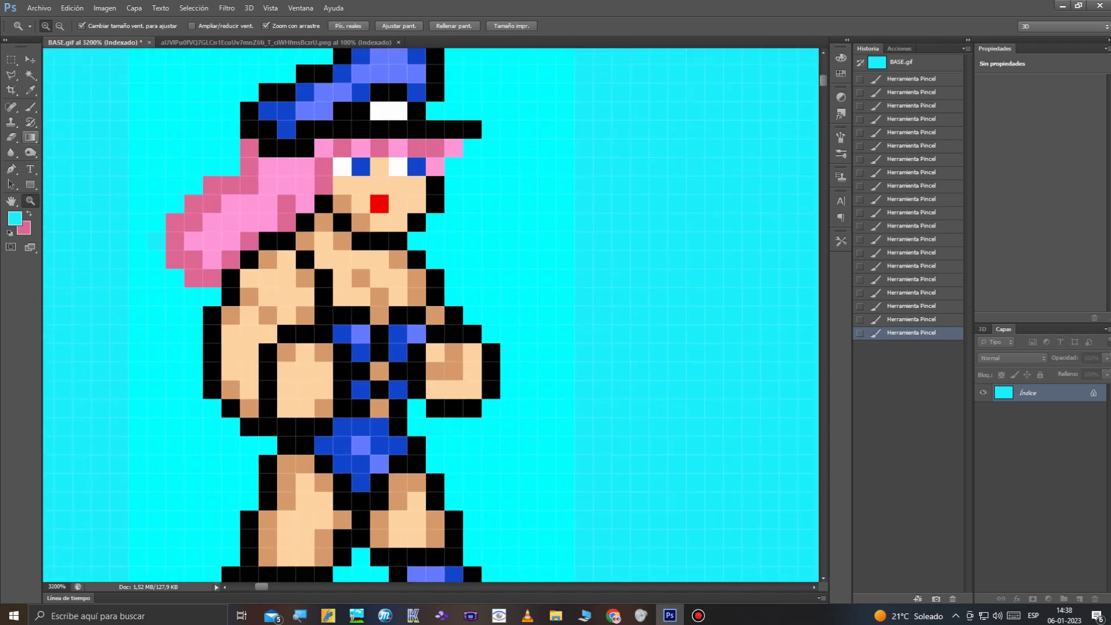
click(31, 90)
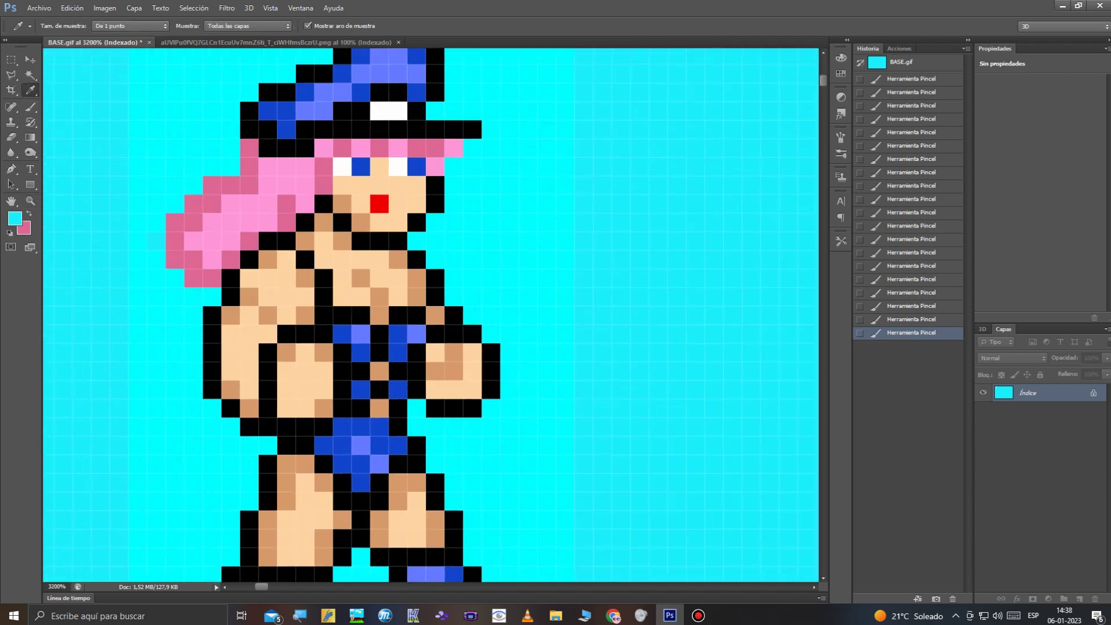
click(379, 315)
key(b)
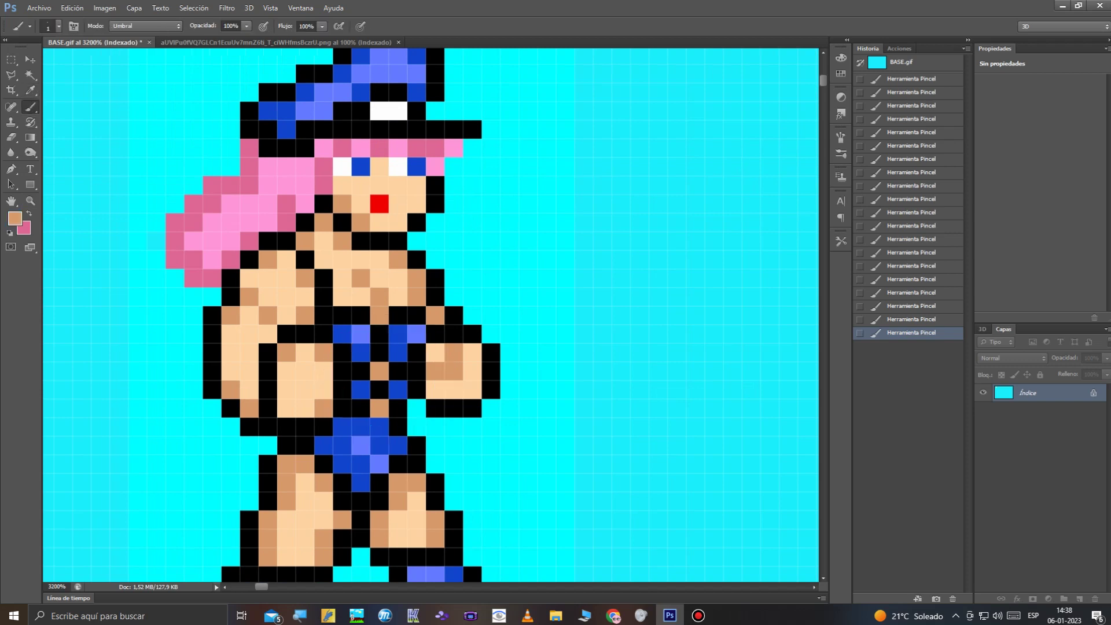
click(360, 390)
click(399, 390)
click(380, 389)
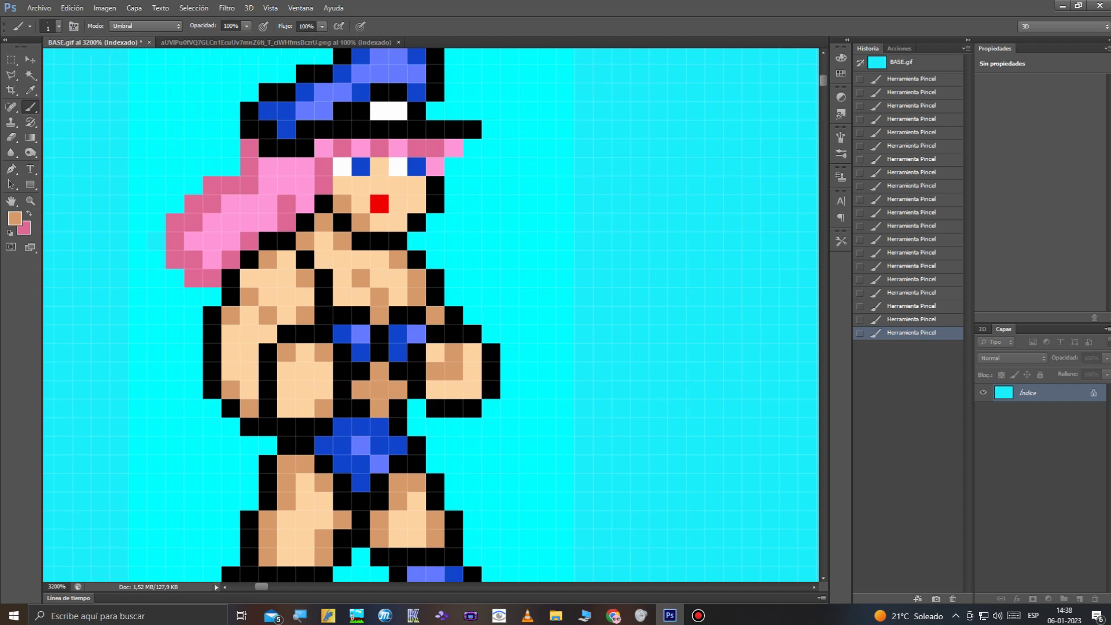
click(361, 408)
Sample lavender and pale lilac from the reference character's white top as the two working colours.
scroll(430, 315, right, 10)
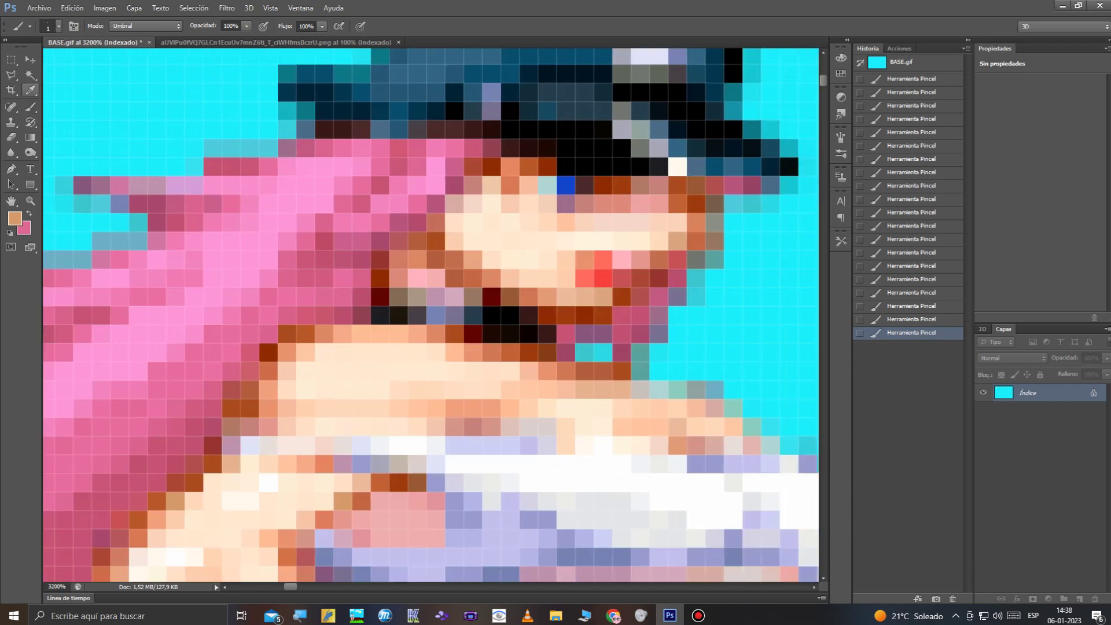
click(31, 90)
click(705, 473)
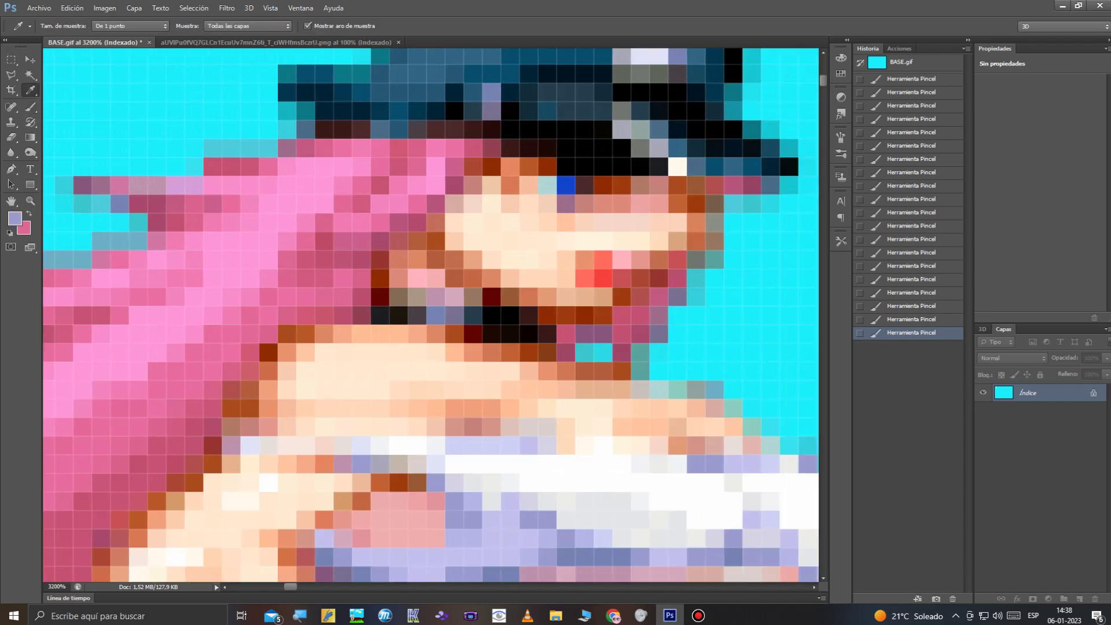
key(x)
click(454, 483)
Recolour the sprite's remaining blue top with the Brush, using pale lilac for the light pixels and lavender for the dark ones.
drag(290, 587, 262, 586)
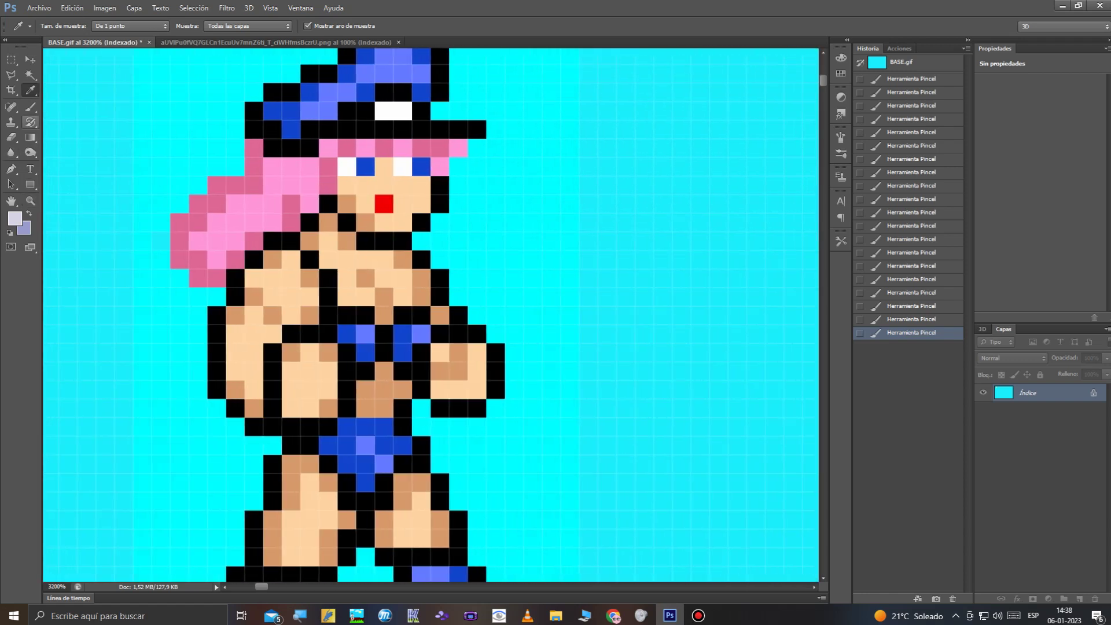
click(31, 107)
click(365, 334)
click(421, 334)
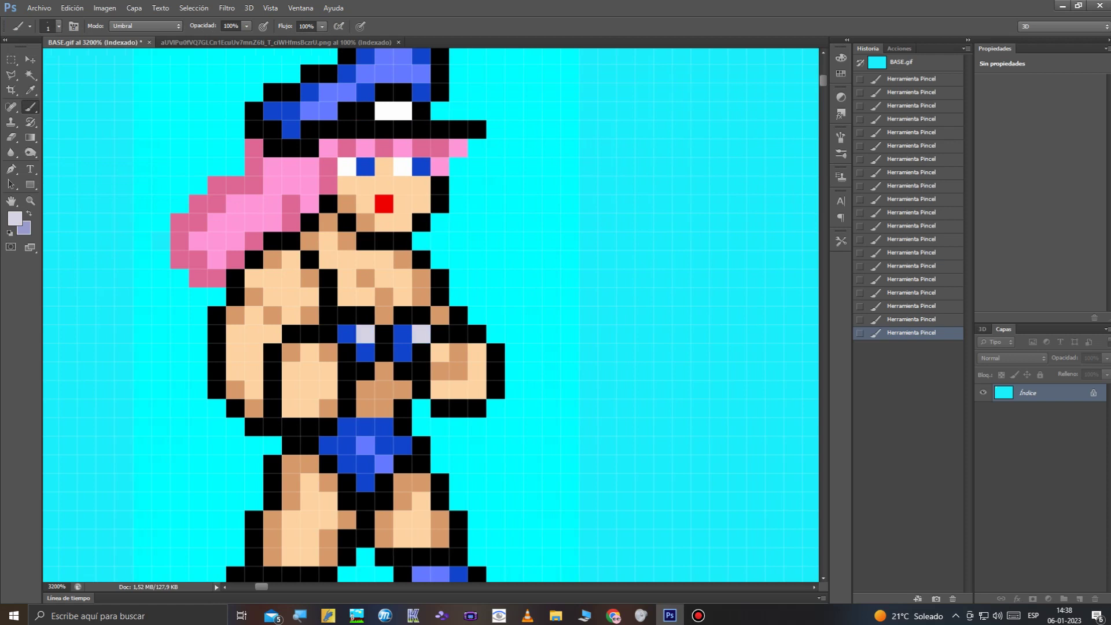
key(x)
click(346, 334)
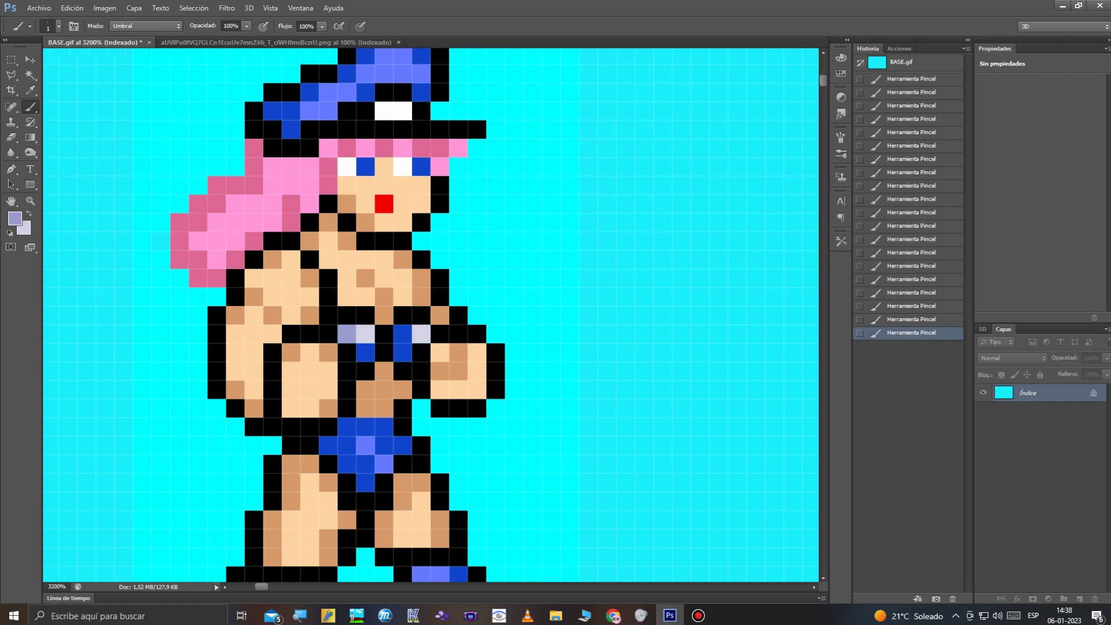
click(365, 352)
click(402, 334)
click(403, 353)
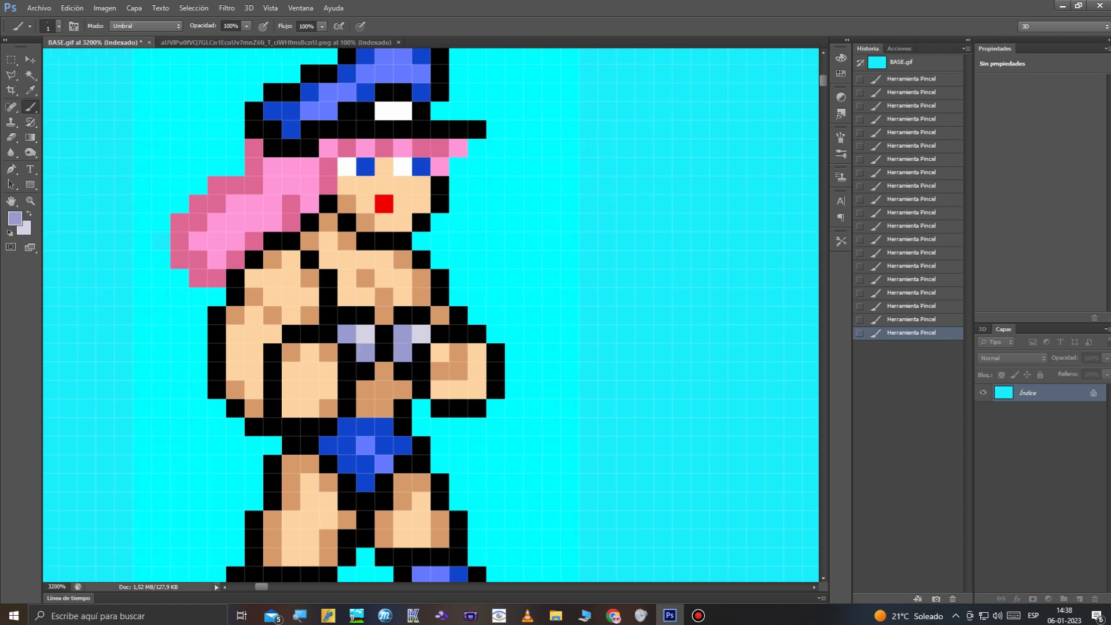
Sample a dark and a lighter teal blue from the reference character's shorts, with the dark shade as the foreground colour.
drag(262, 587, 294, 587)
scroll(431, 315, down, 3)
scroll(431, 315, down, 10)
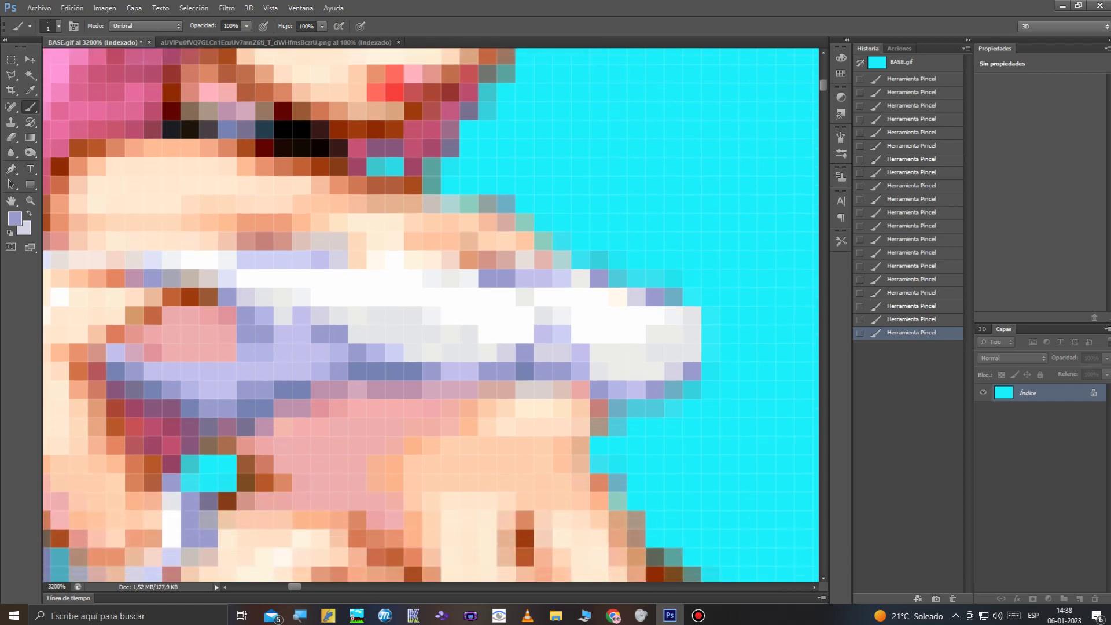
scroll(431, 316, down, 1)
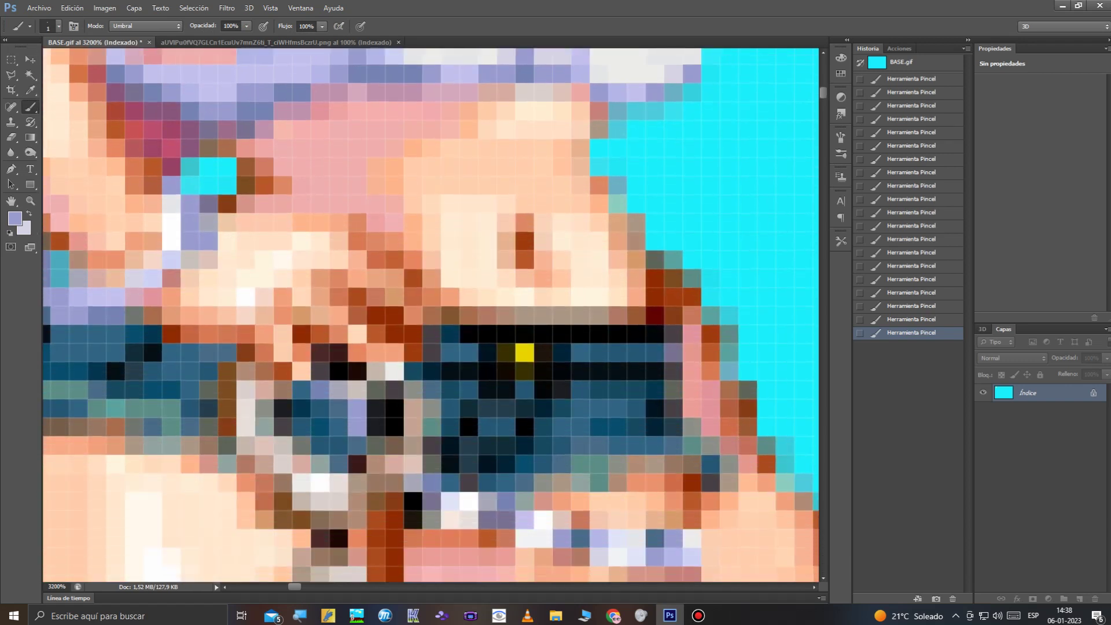
key(i)
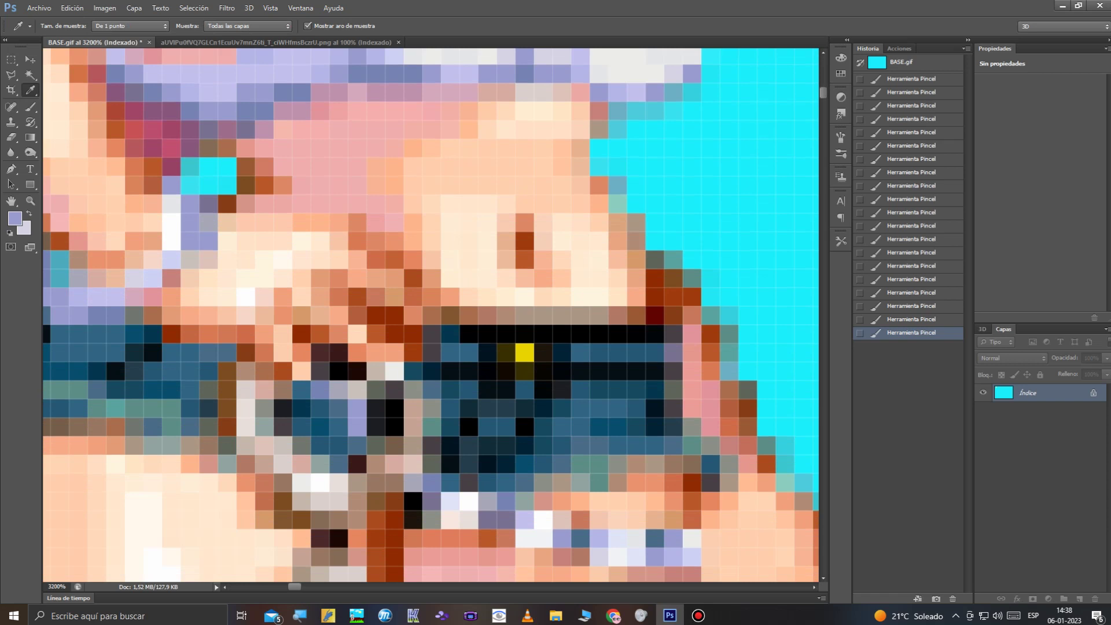
click(608, 380)
key(x)
click(617, 353)
key(x)
Recolour the sprite's blue briefs dark teal, painting the two highlight pixels in the lighter teal blue.
drag(295, 587, 260, 586)
scroll(430, 315, up, 2)
scroll(430, 315, up, 10)
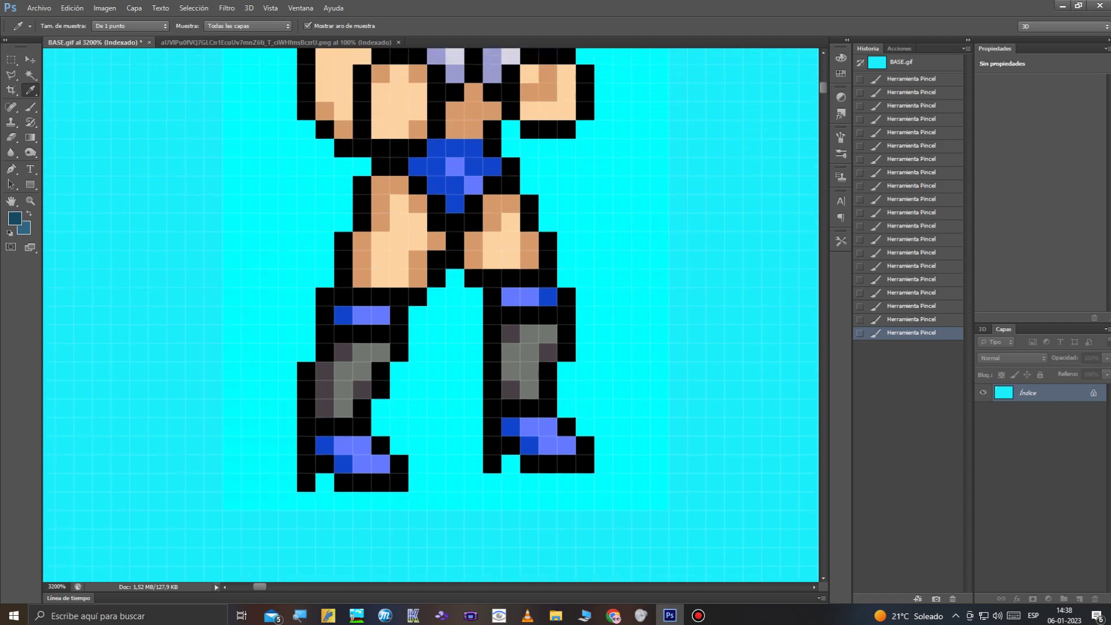
key(b)
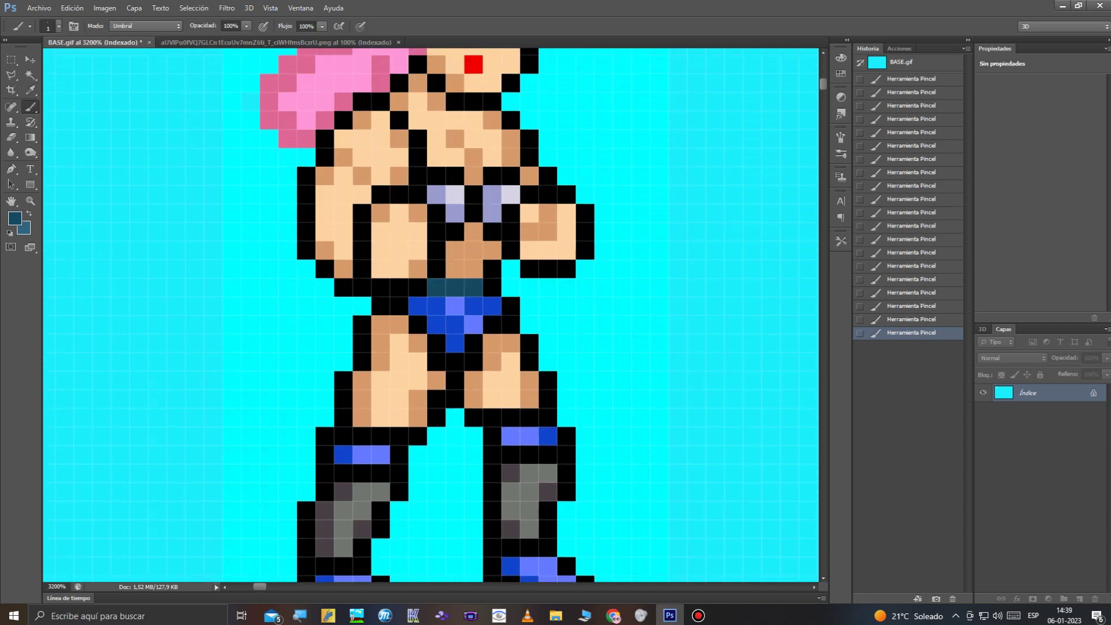
click(473, 306)
click(436, 306)
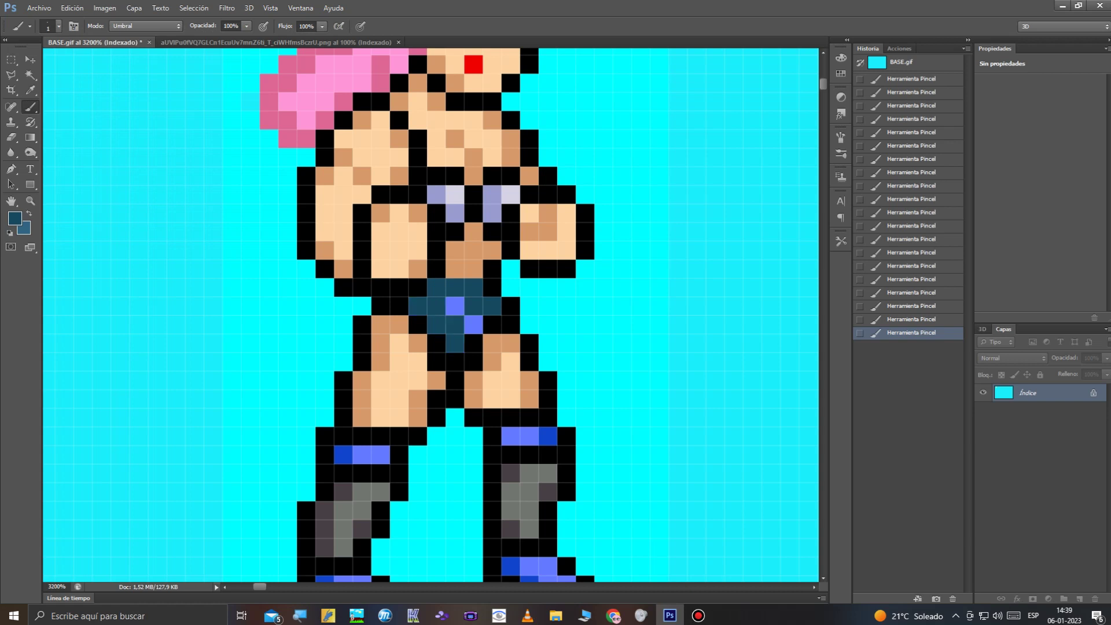
key(x)
click(455, 306)
click(473, 324)
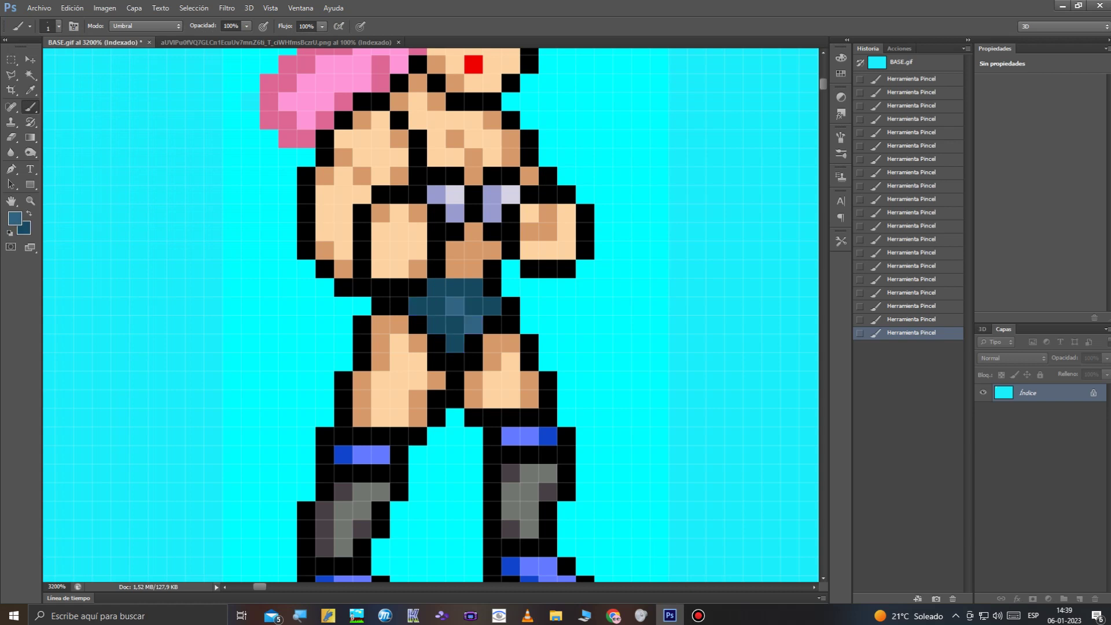
Paint the light blue areas of the sprite's cap with the lighter teal blue.
scroll(431, 315, up, 3)
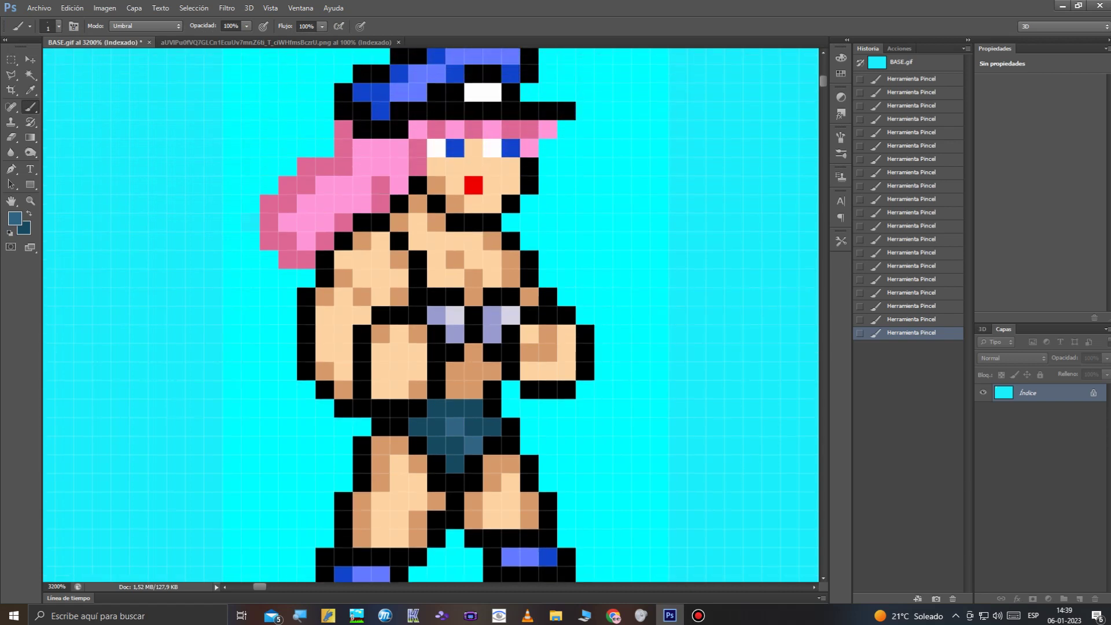
scroll(427, 316, up, 1)
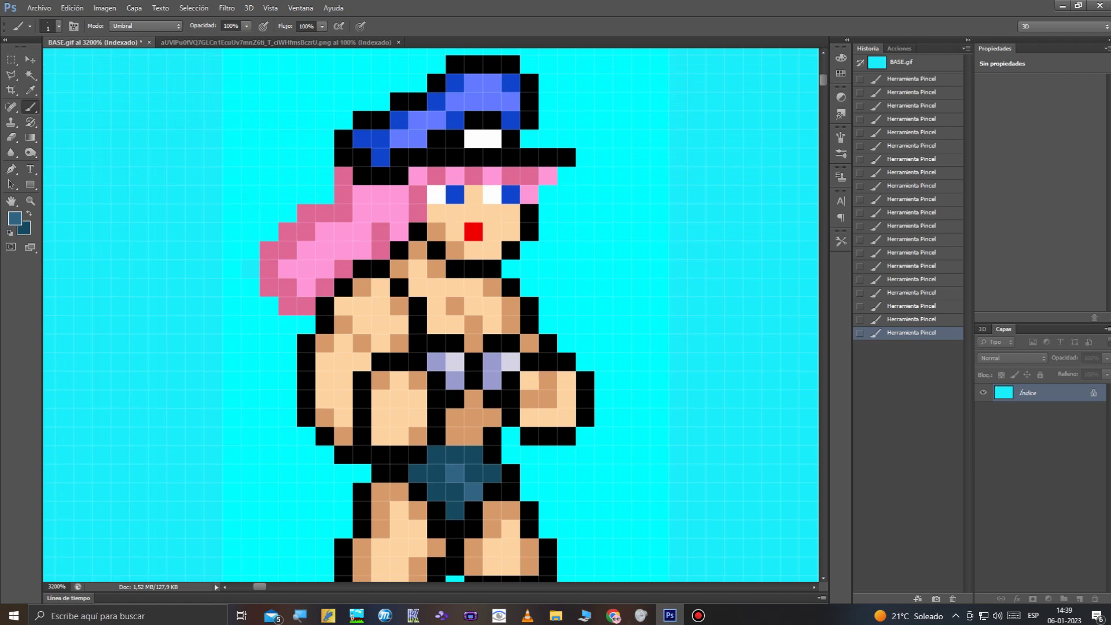
click(399, 137)
click(417, 137)
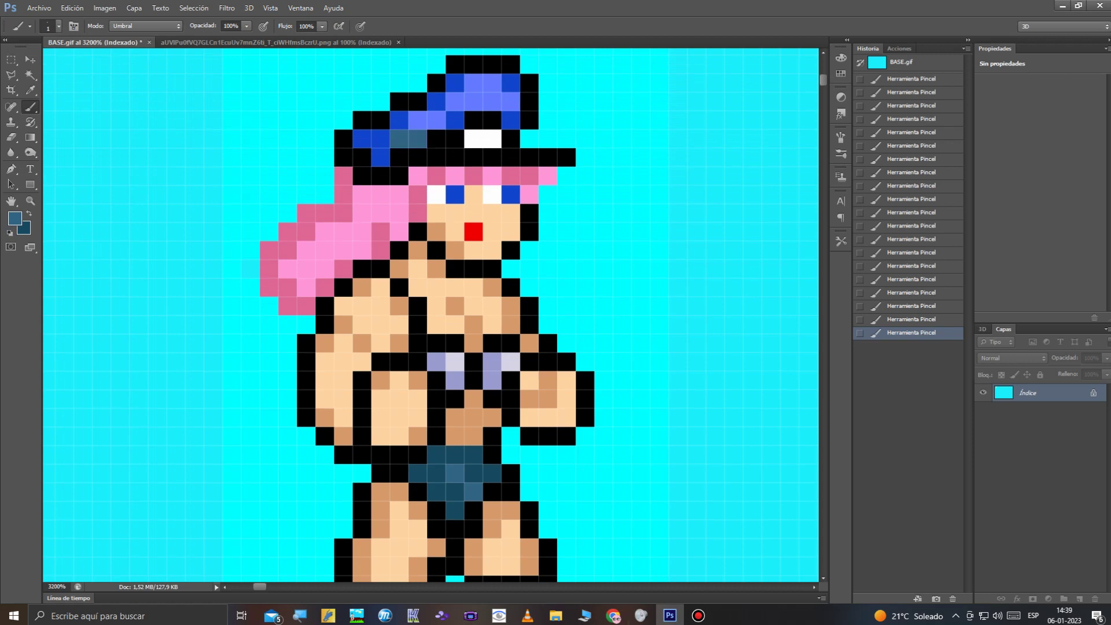
click(417, 119)
click(436, 119)
click(473, 82)
click(492, 82)
click(492, 102)
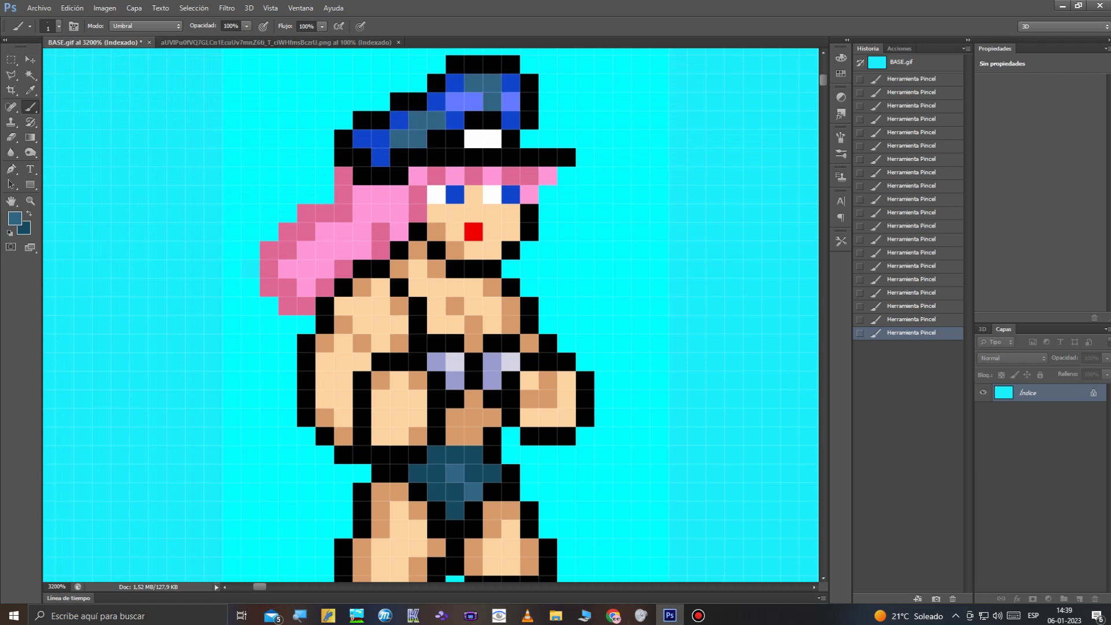
click(474, 102)
click(454, 102)
click(511, 101)
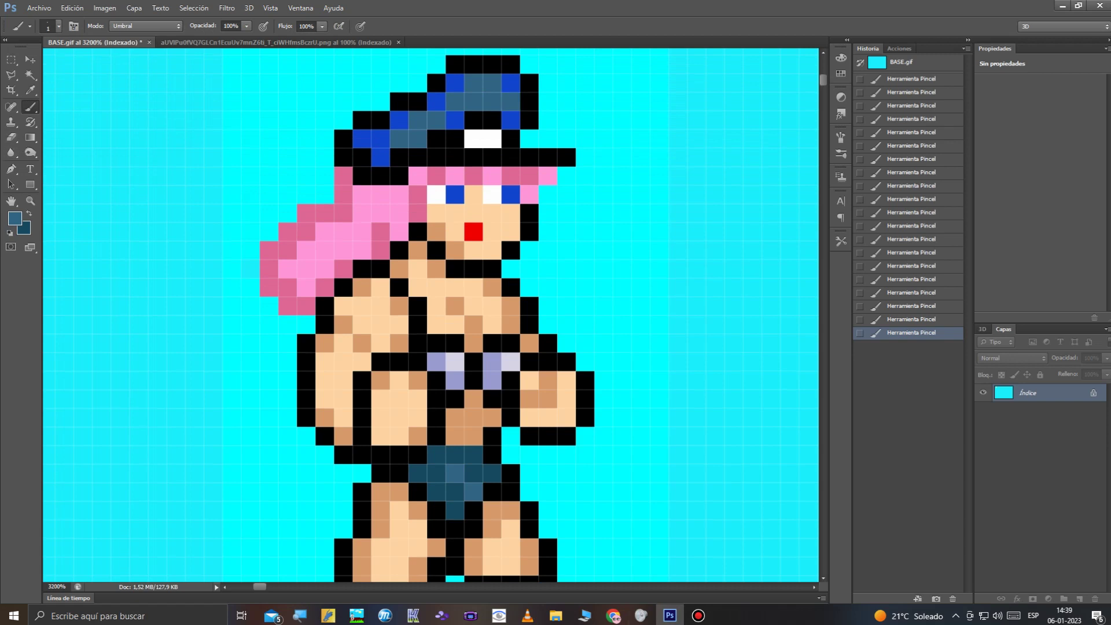
Switch to dark teal and paint over the remaining dark blue shading pixels of the cap.
click(29, 214)
click(362, 138)
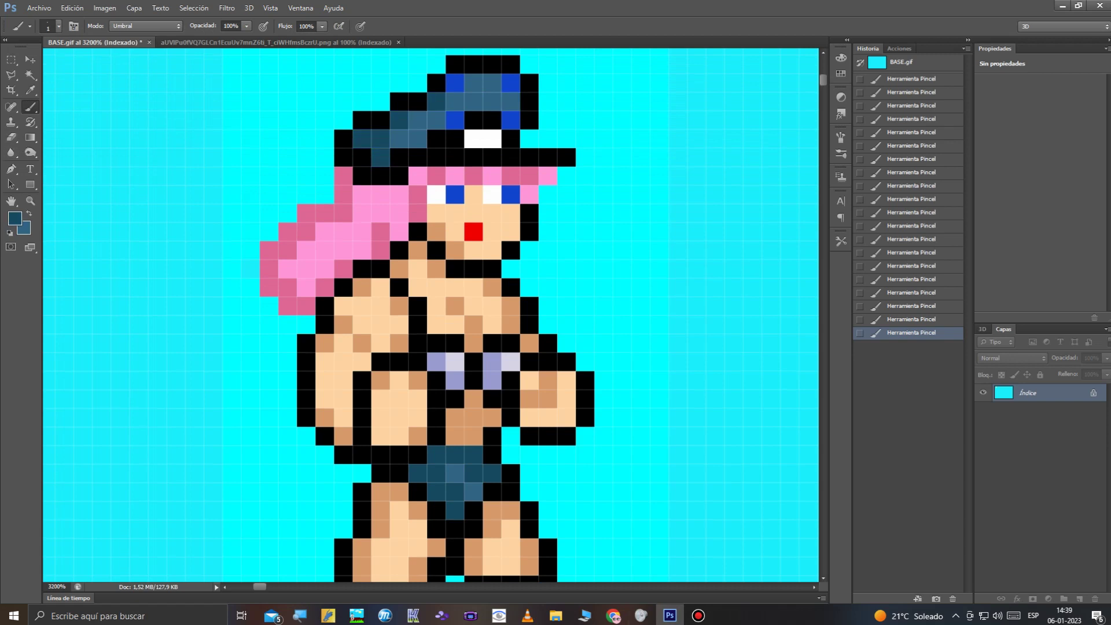
click(455, 120)
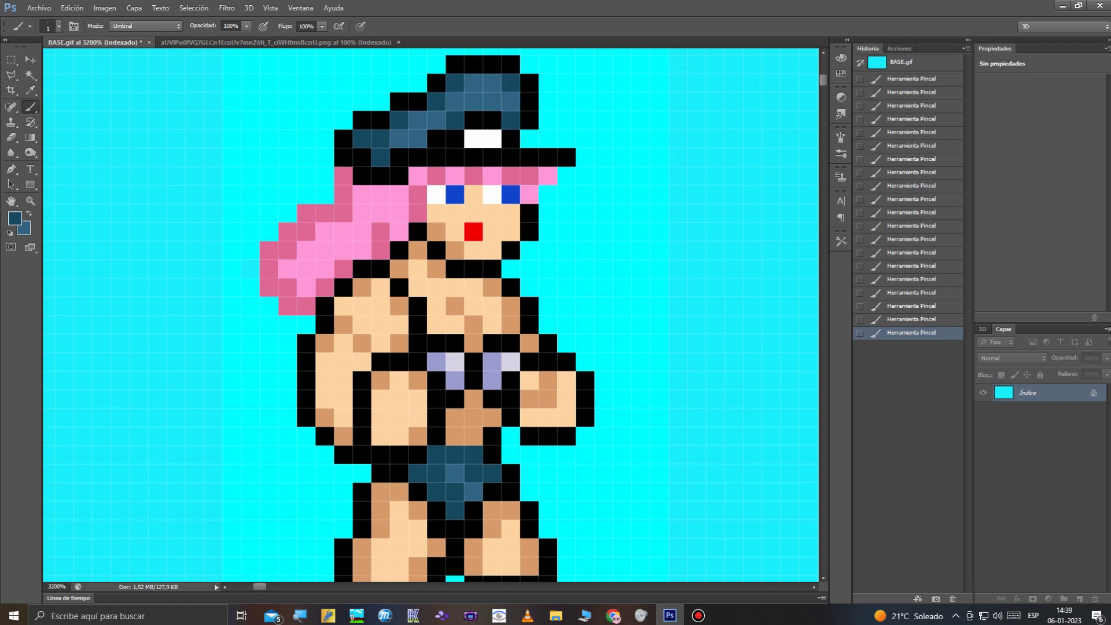
Compare the recoloured sprite with the large pink-haired reference character side by side.
click(31, 201)
right_click(287, 170)
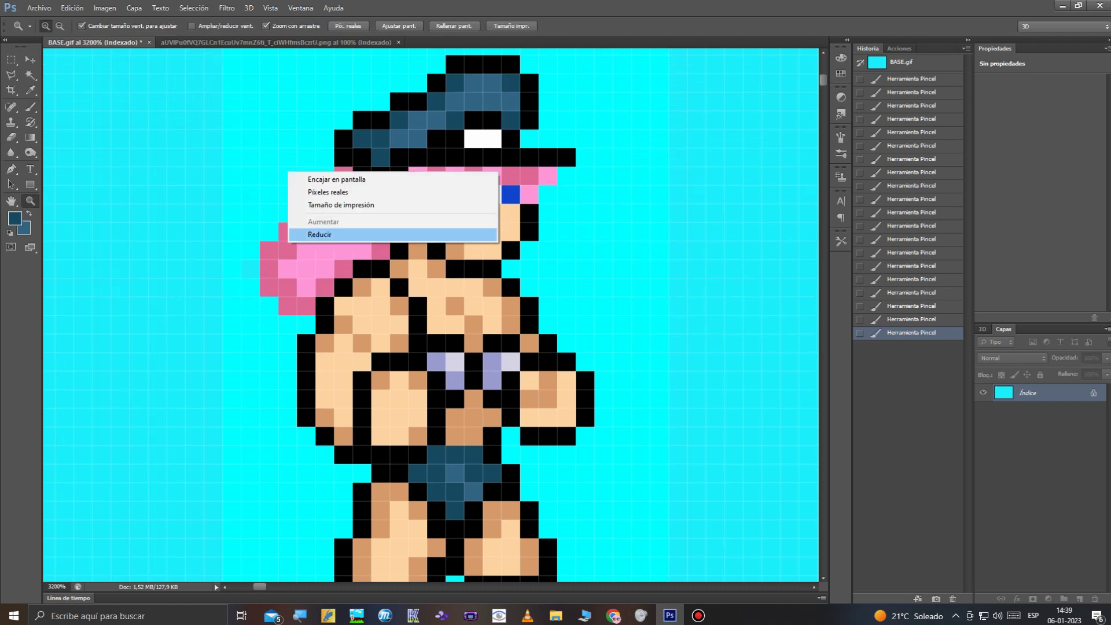
click(324, 234)
right_click(287, 219)
click(313, 287)
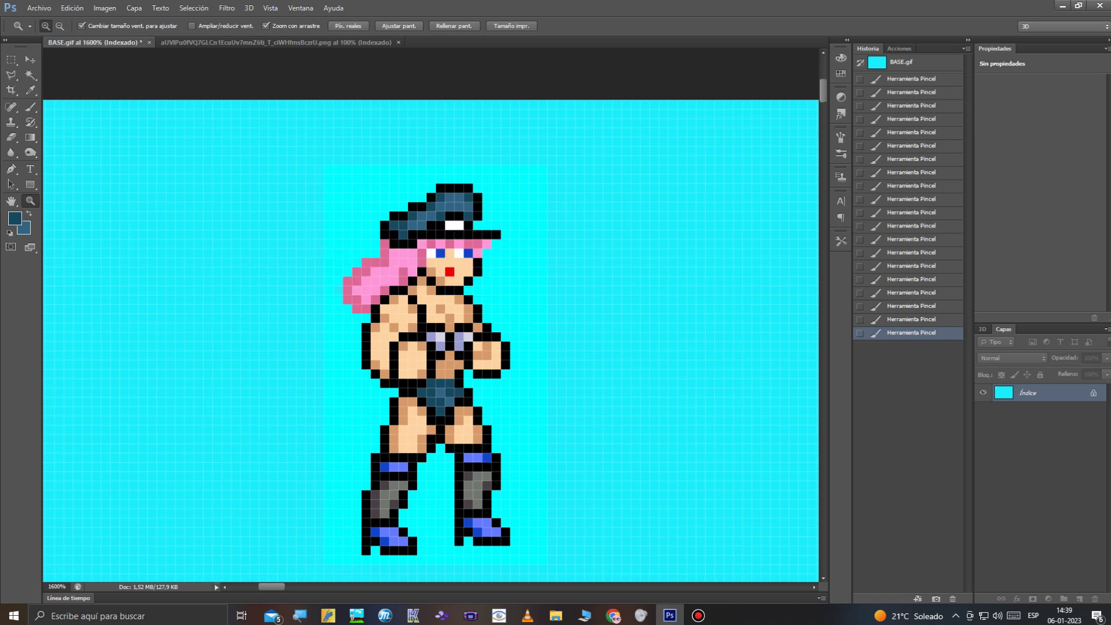
right_click(321, 297)
click(371, 358)
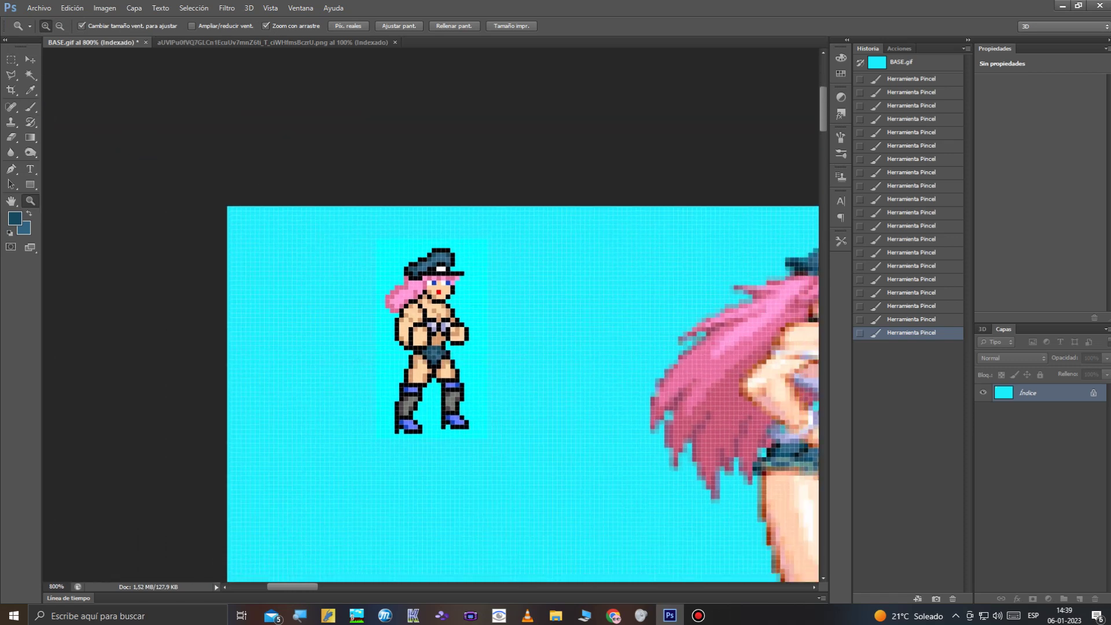
drag(292, 587, 312, 586)
scroll(431, 314, down, 1)
scroll(431, 315, down, 7)
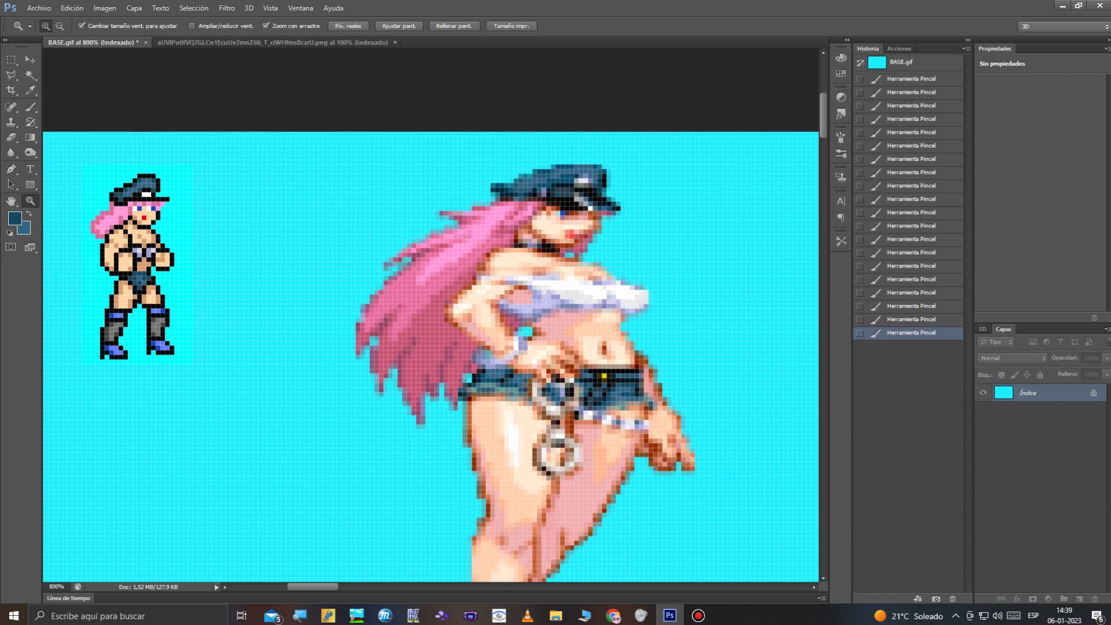
scroll(431, 315, up, 4)
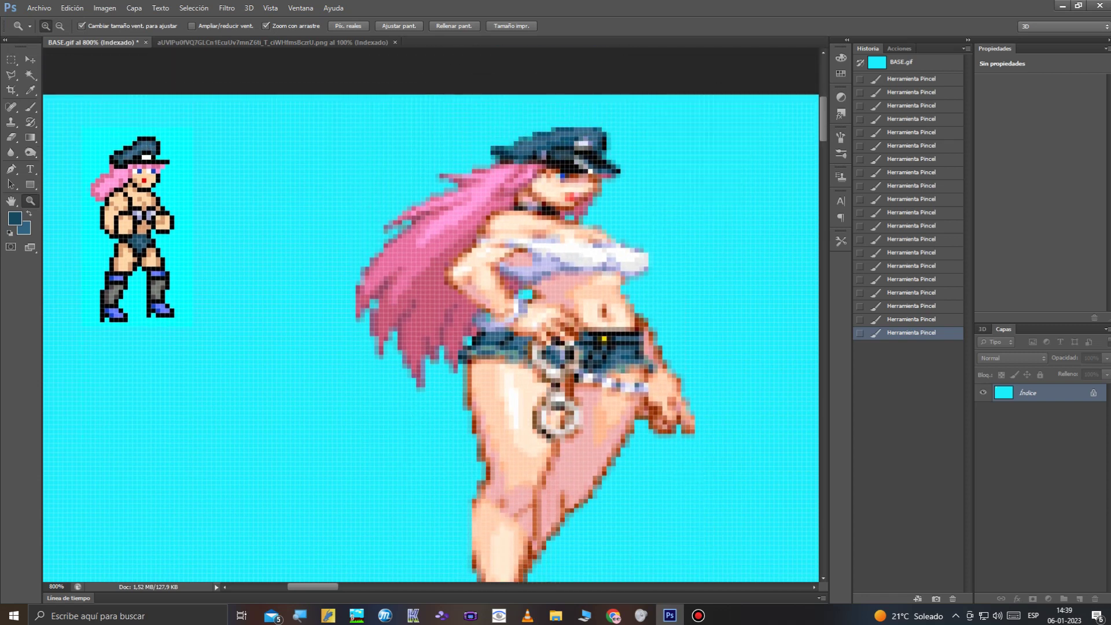
scroll(431, 338, left, 3)
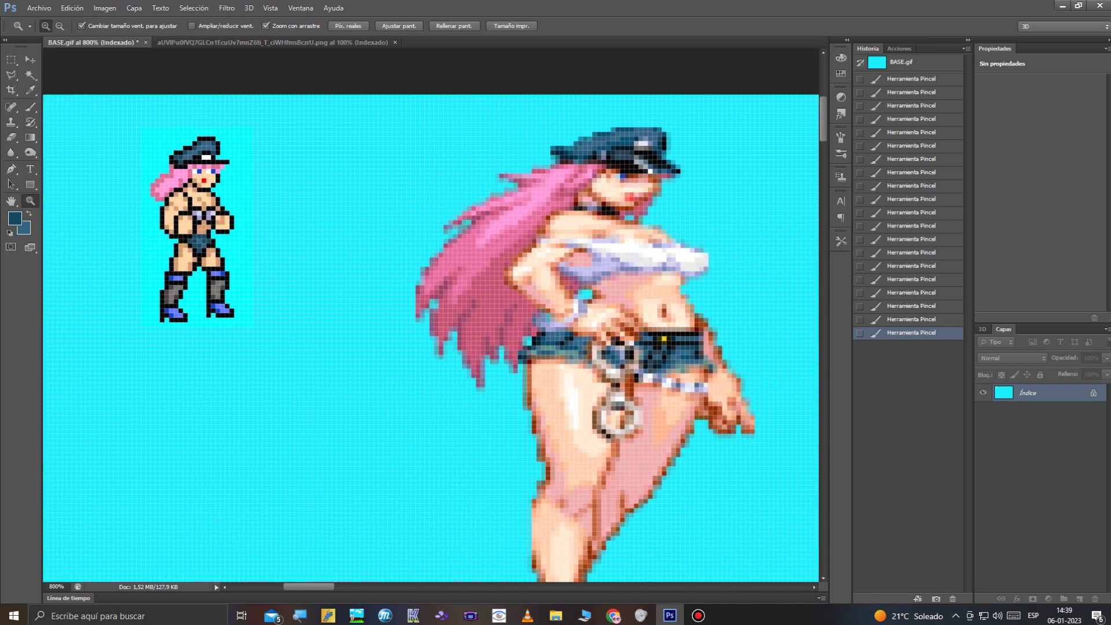
Sample a bright red and a dark red from the reference character's shoes, with the dark red as the foreground colour.
scroll(431, 316, down, 5)
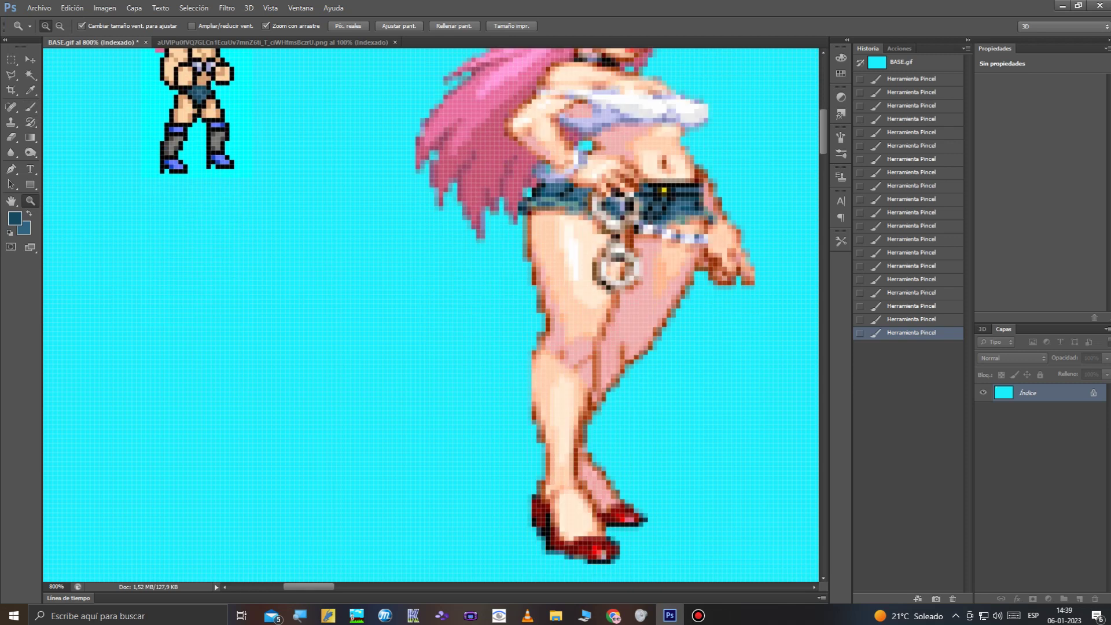
key(i)
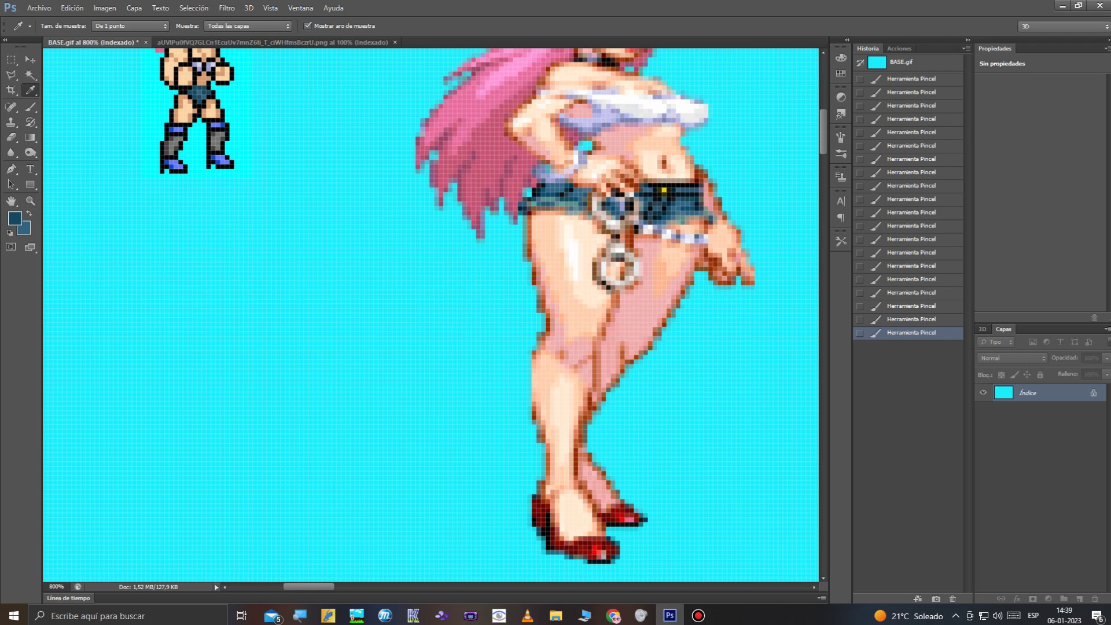
click(596, 550)
click(29, 213)
click(584, 544)
Paint the dark blue shading pixels of the sprite's shoes and boot cuffs dark red.
scroll(431, 315, up, 9)
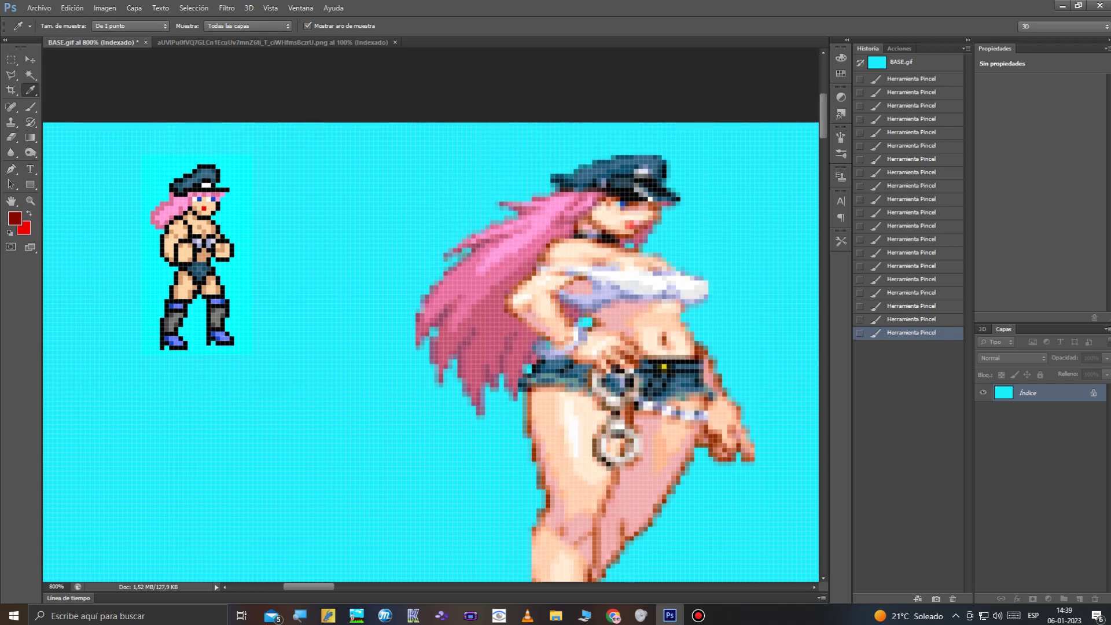
scroll(431, 352, left, 5)
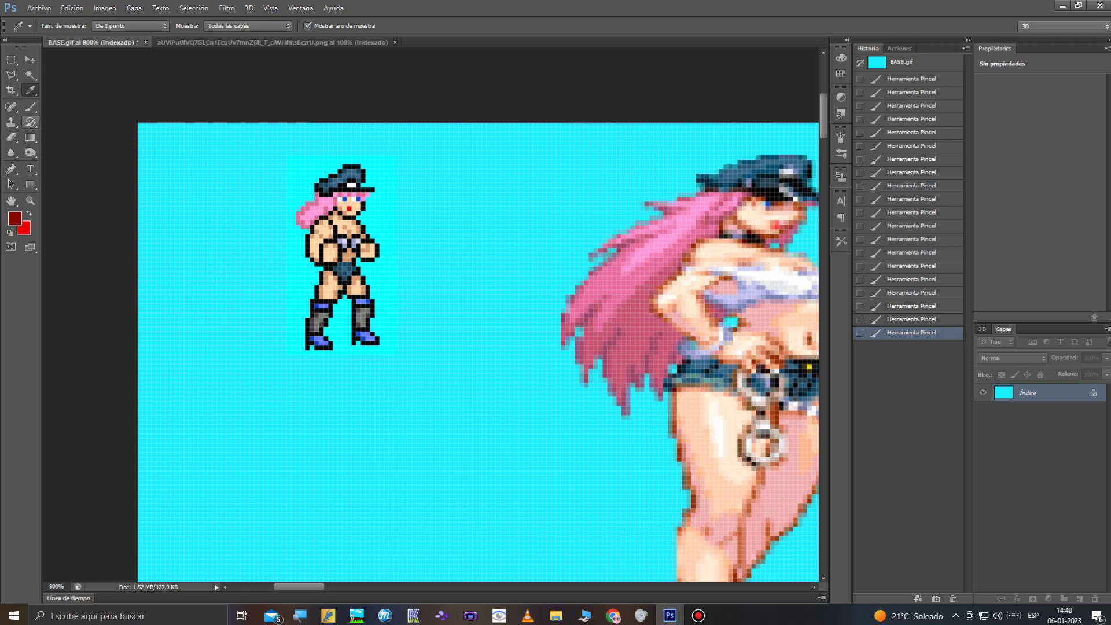
click(30, 201)
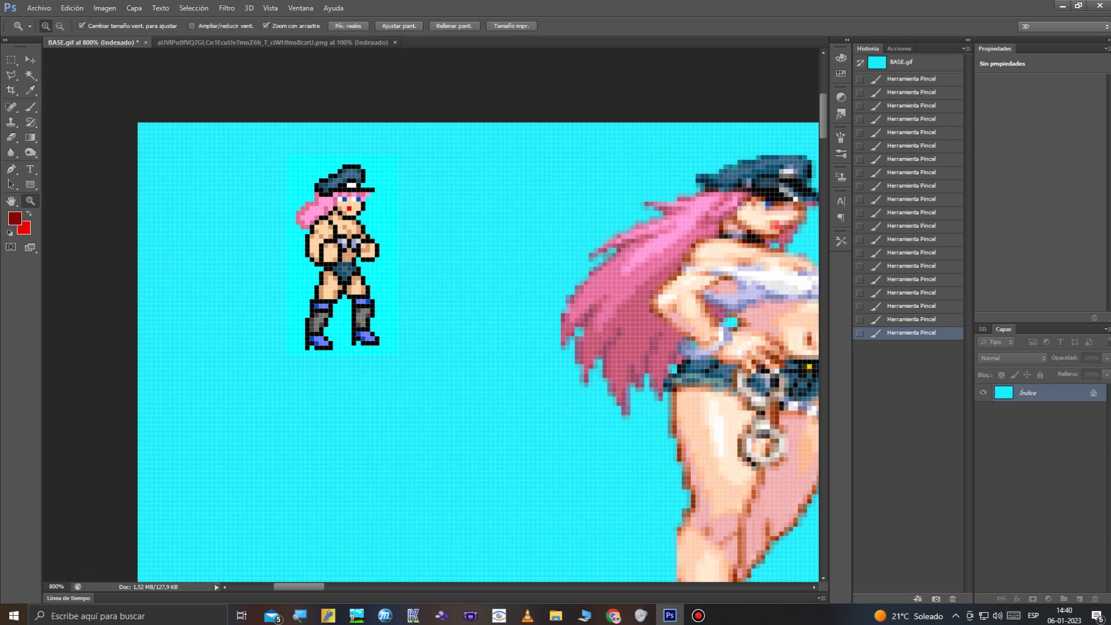
click(293, 275)
click(293, 276)
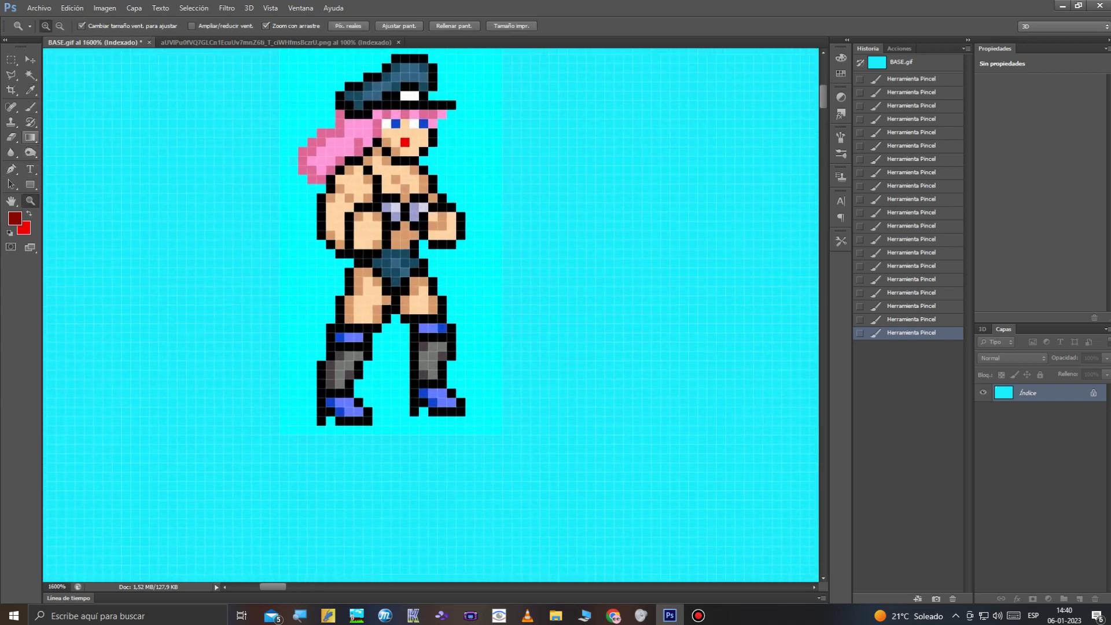
click(31, 106)
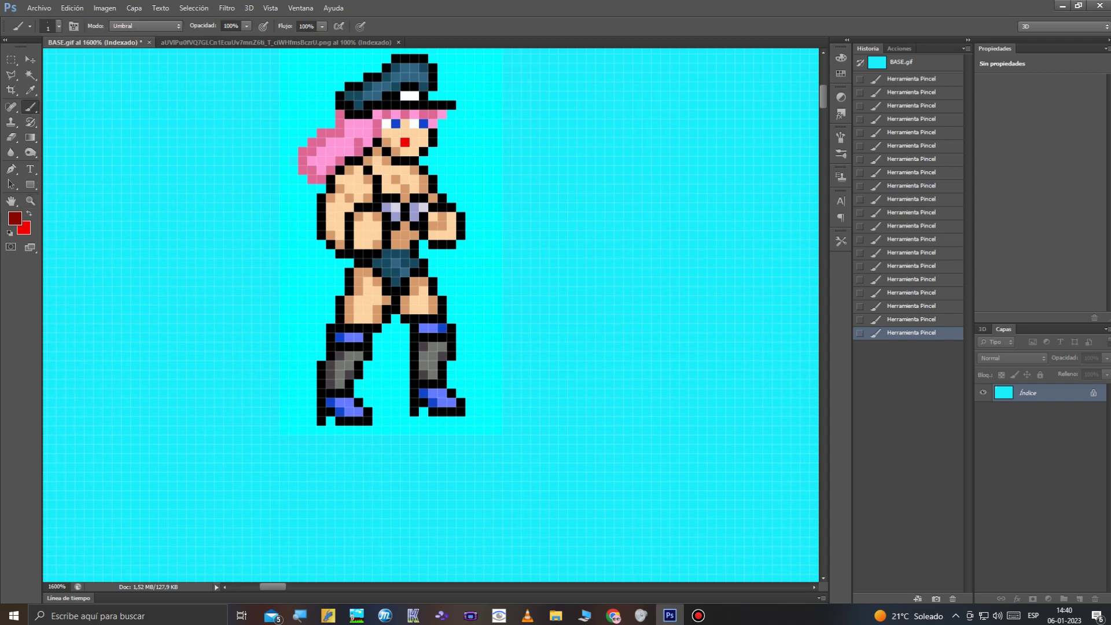
click(330, 402)
click(340, 411)
click(340, 337)
click(442, 329)
click(423, 393)
click(433, 402)
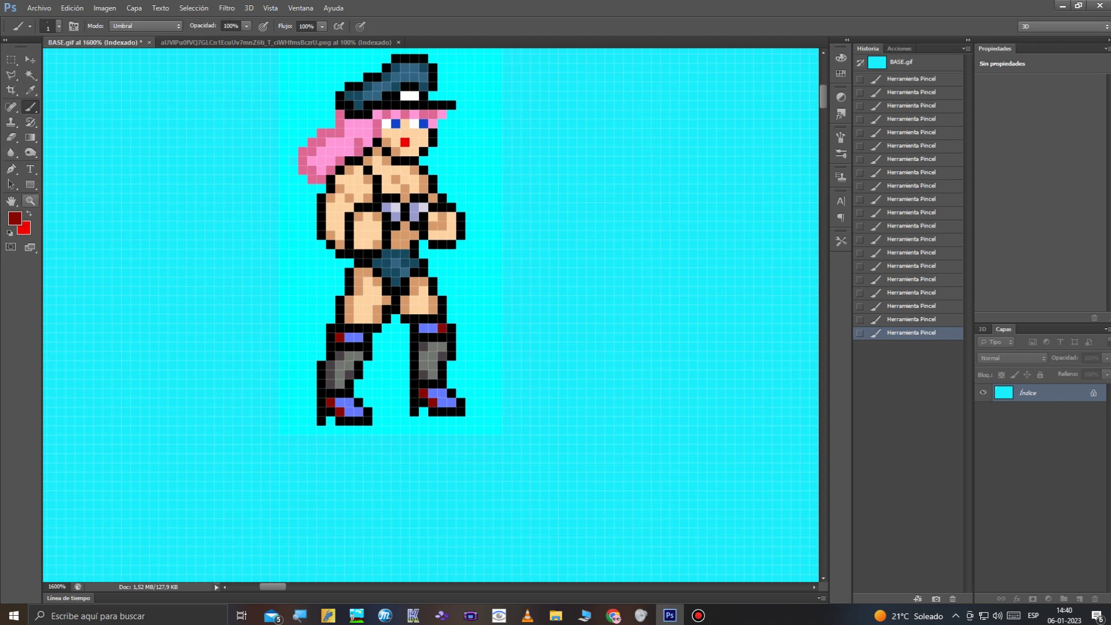
Switch to bright red and paint over the light blue pixels of both shoes and both boot cuffs.
key(x)
drag(340, 402, 358, 411)
drag(433, 394, 451, 402)
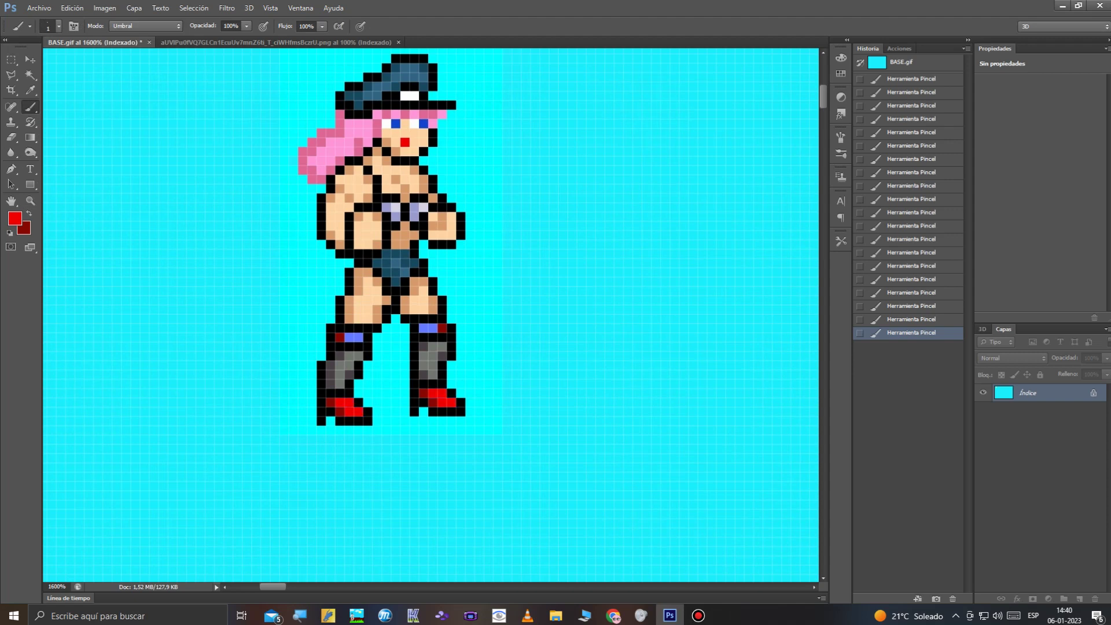
drag(349, 337, 432, 328)
Sample both teal shades from the sprite's cap and paint the shading pixels of the boot cuffs and shafts dark teal.
scroll(428, 328, up, 3)
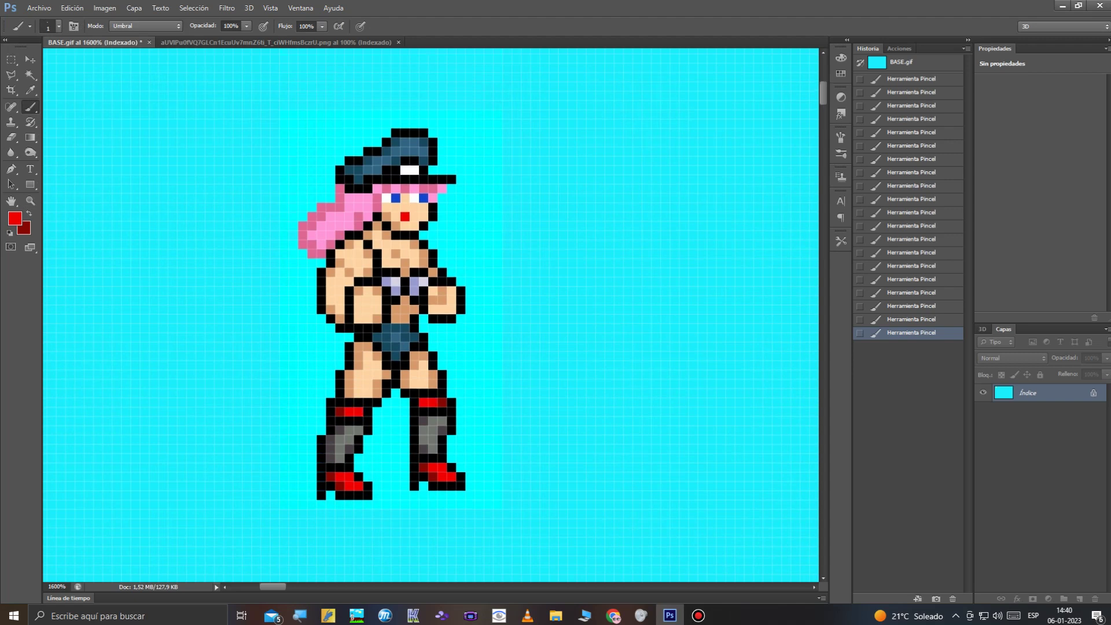
scroll(428, 328, up, 1)
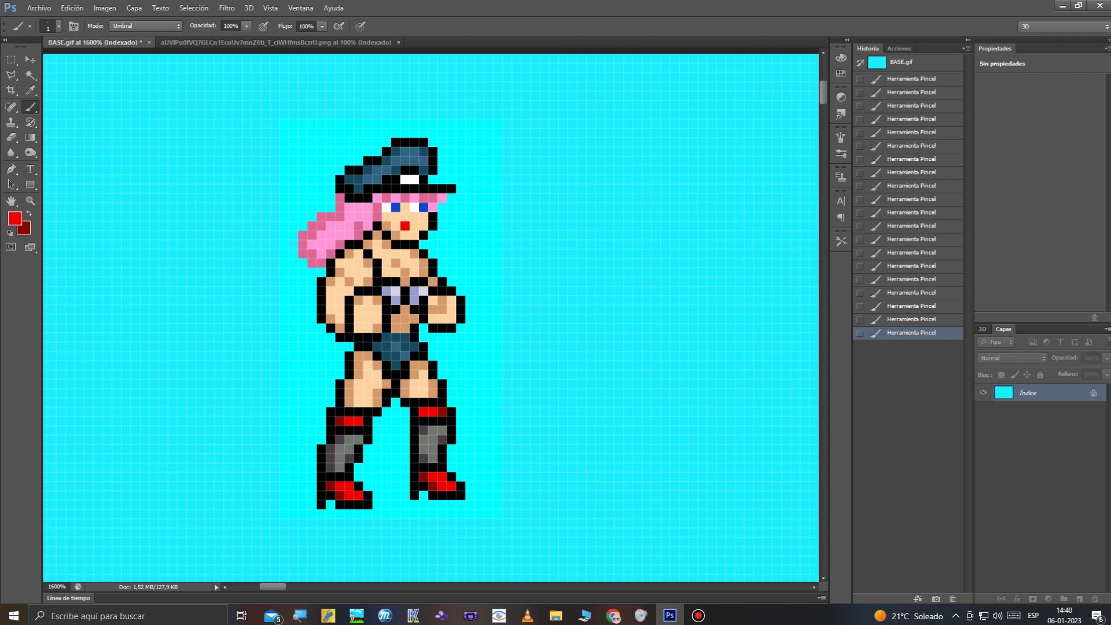
click(30, 90)
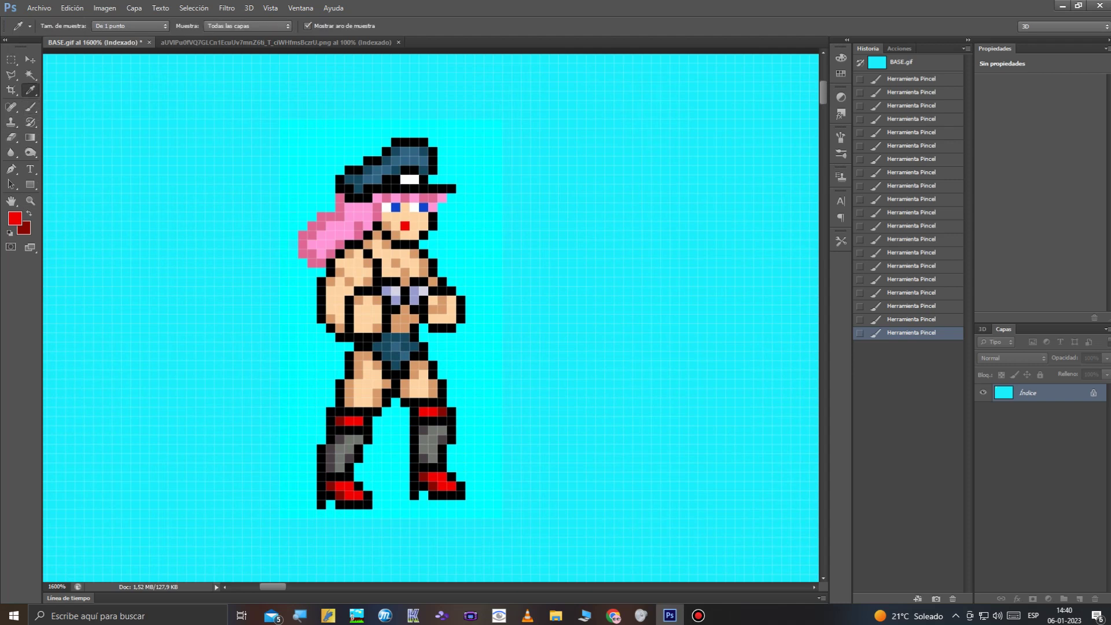
click(353, 184)
key(x)
click(400, 161)
key(x)
key(b)
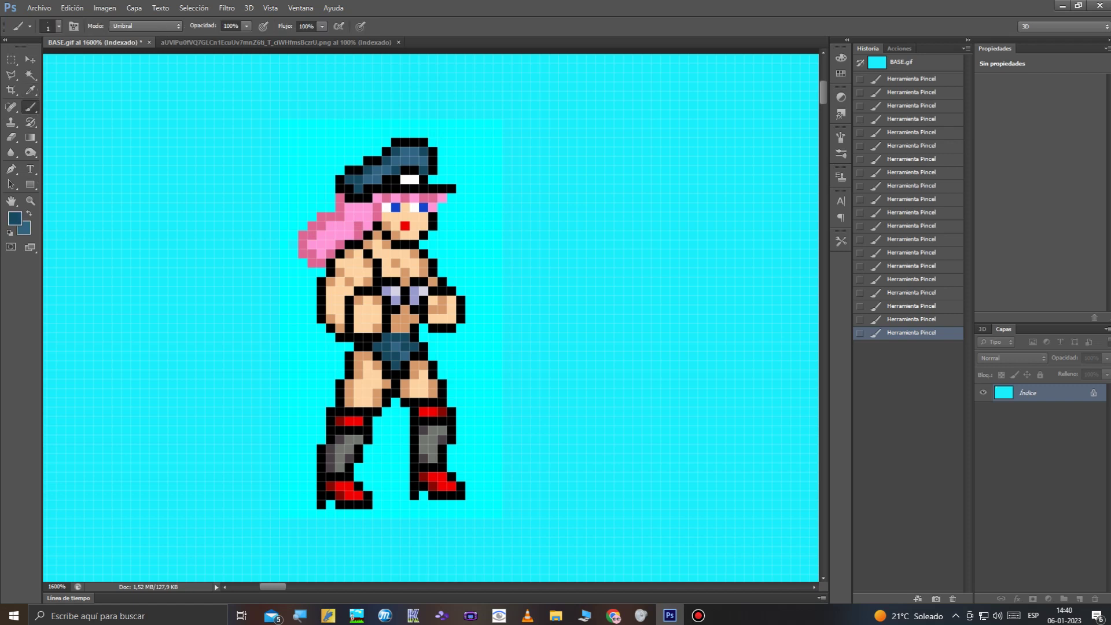
click(339, 421)
click(423, 412)
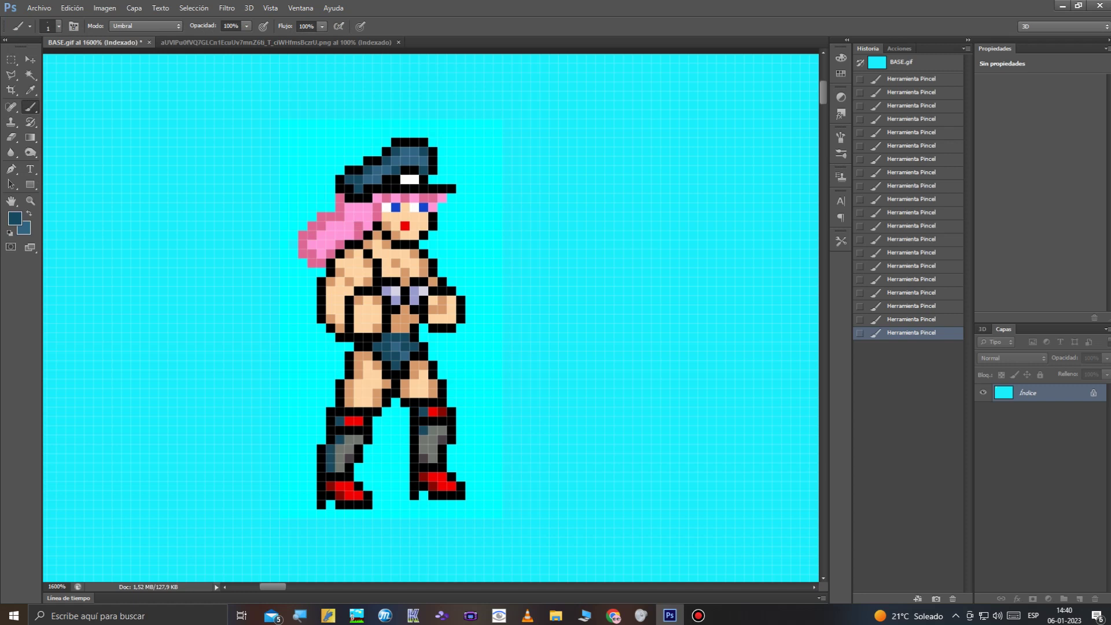
Switch to the lighter teal and paint the red pixels of both boot cuffs and the top of the front boot's shaft.
key(x)
click(349, 421)
click(358, 421)
click(432, 412)
click(443, 412)
click(433, 430)
click(443, 430)
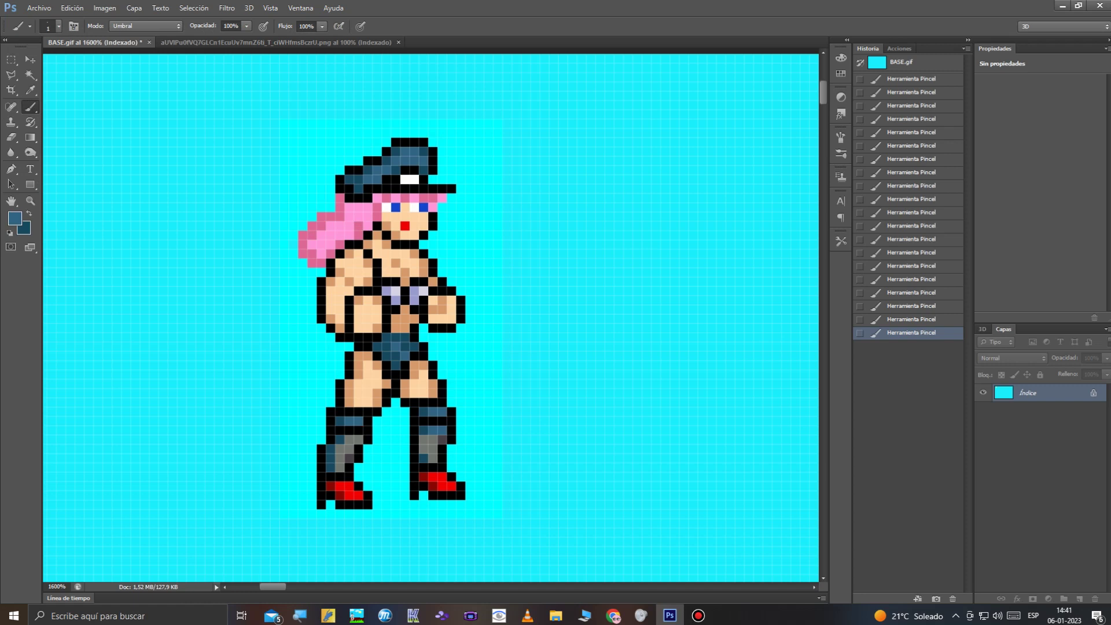
Paint the remaining light grey pixels of both boot shafts in the lighter teal.
drag(433, 440, 433, 458)
click(424, 449)
click(423, 440)
click(349, 439)
click(358, 439)
click(340, 449)
click(349, 449)
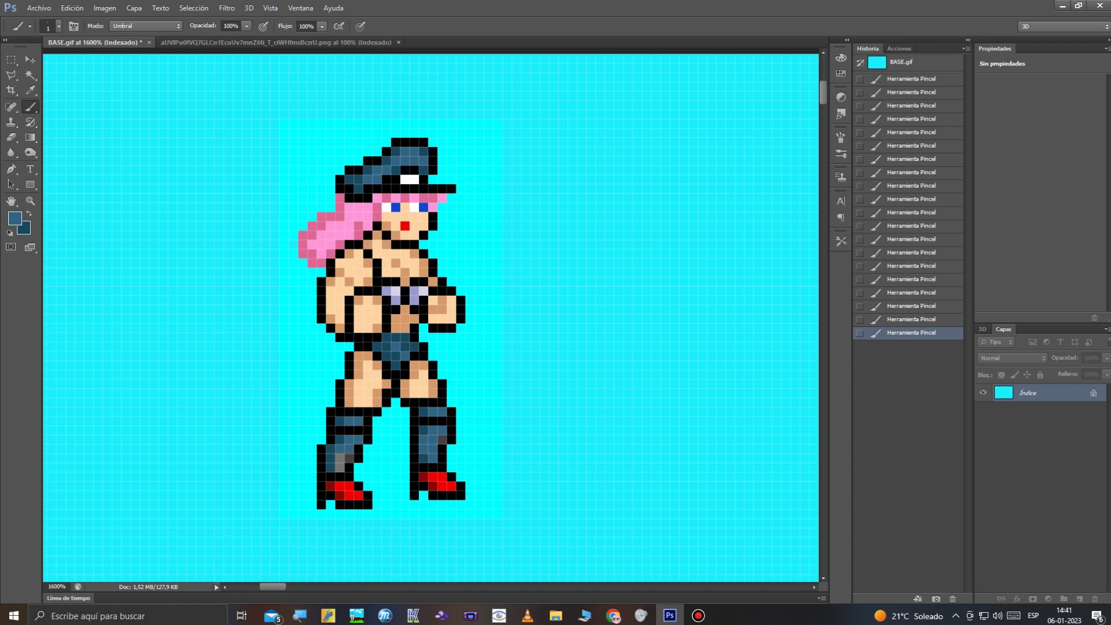
click(340, 458)
click(340, 468)
Examine the whole image and compare the recoloured boots and shoes with the reference character.
click(30, 201)
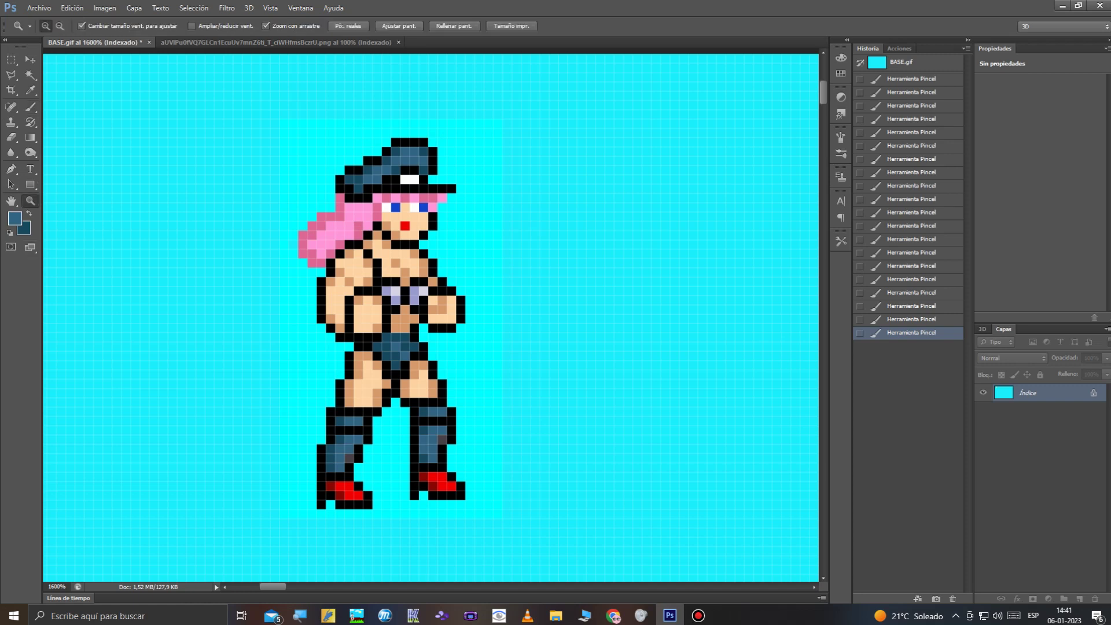
right_click(255, 190)
click(296, 197)
click(78, 90)
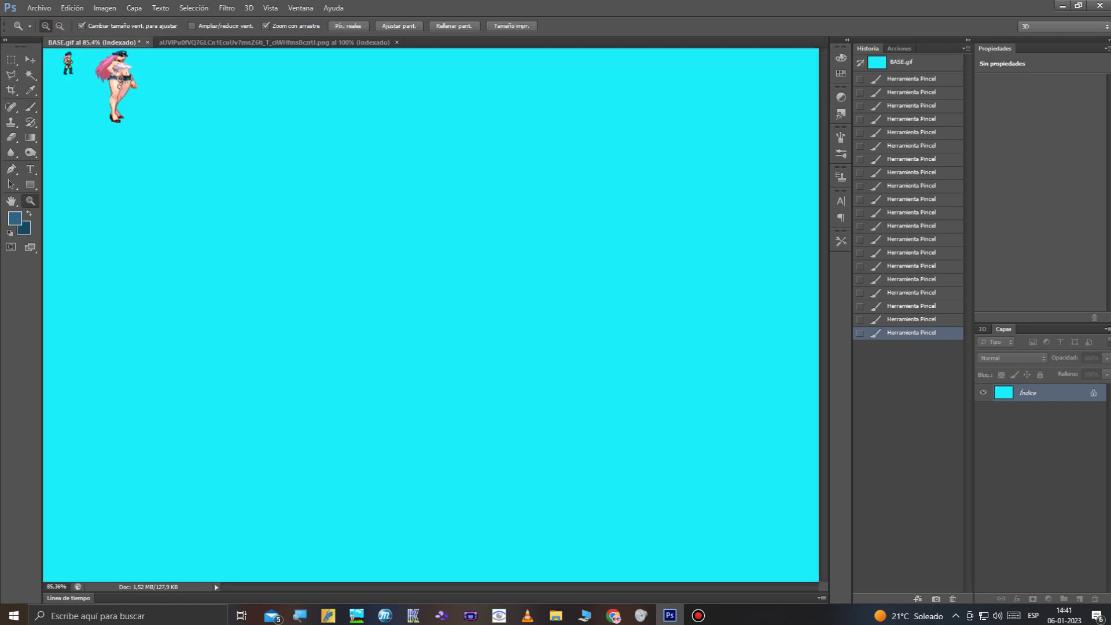
click(78, 90)
click(78, 90)
click(78, 90)
scroll(78, 91, up, 3)
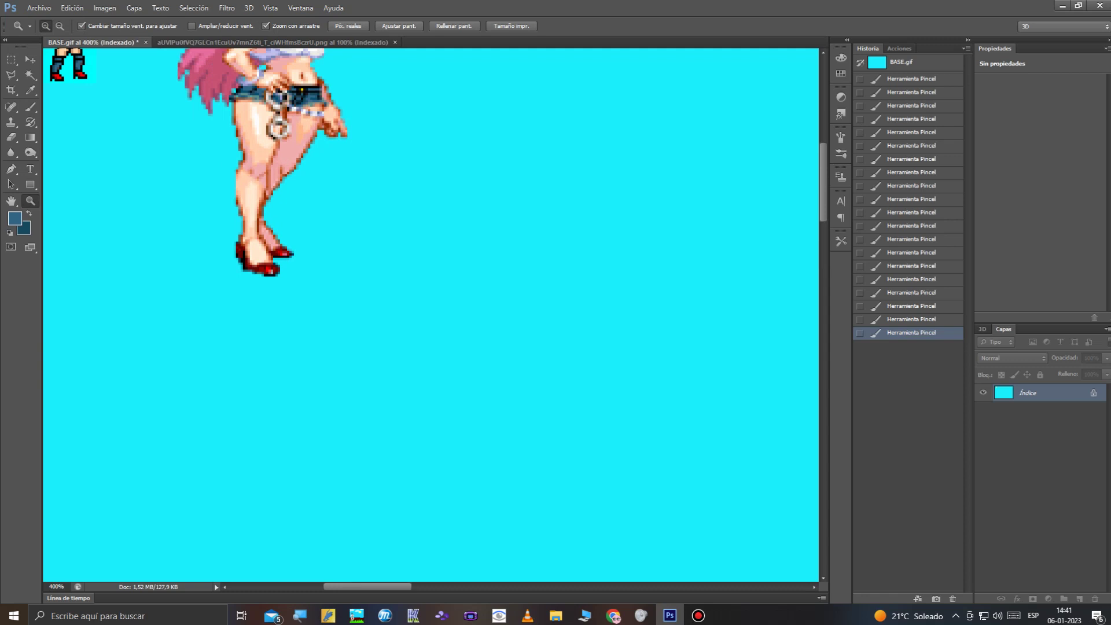
scroll(135, 141, up, 6)
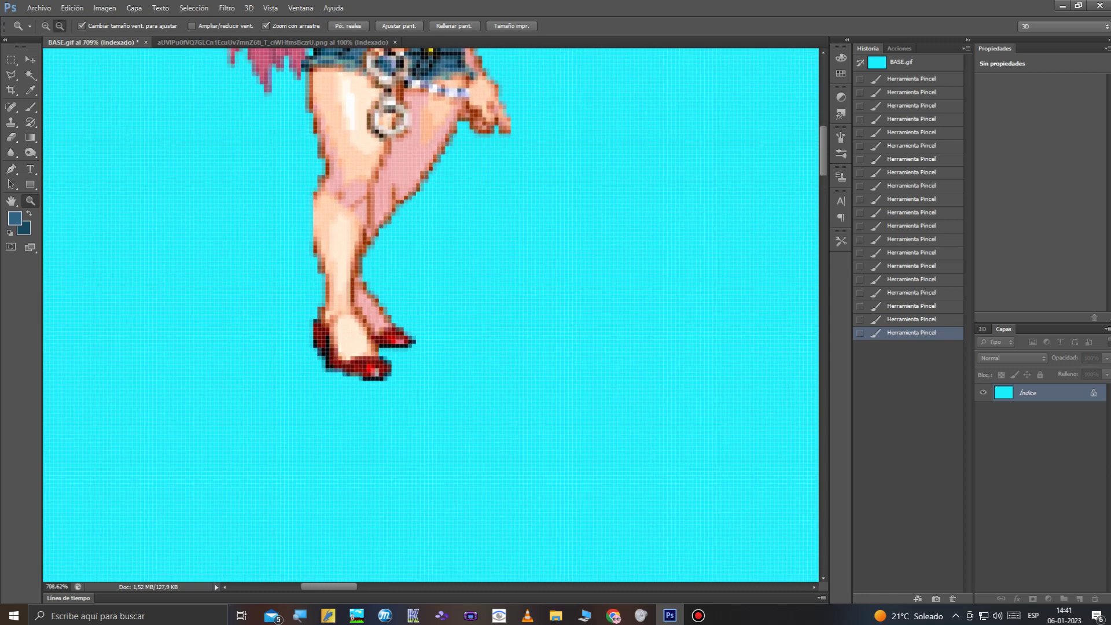
key(alt)
scroll(431, 312, up, 6)
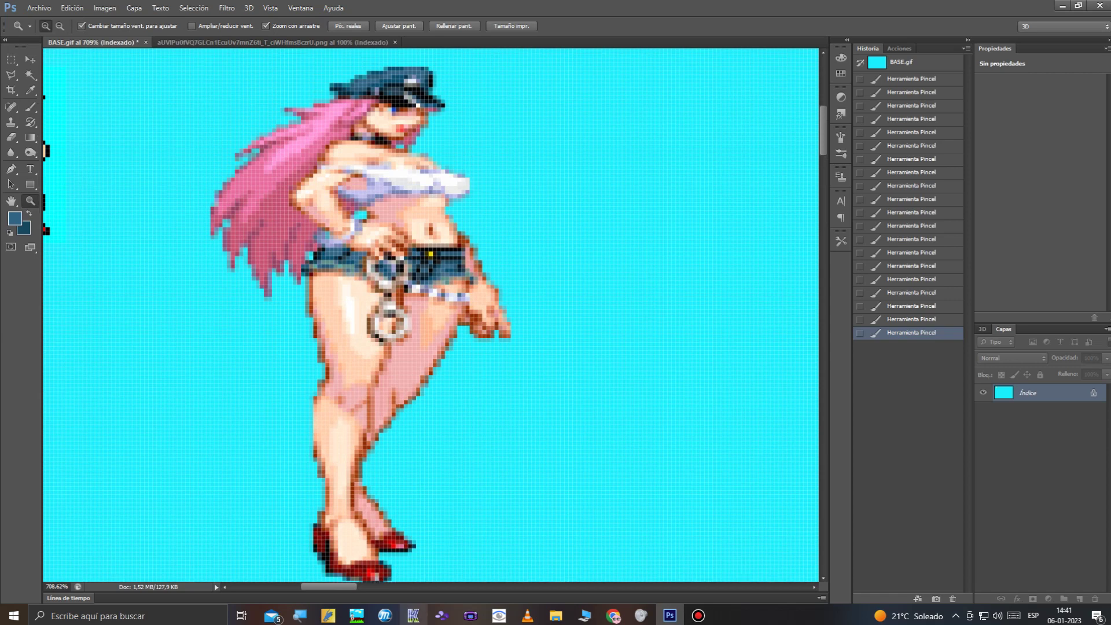
scroll(431, 313, left, 4)
scroll(431, 313, left, 6)
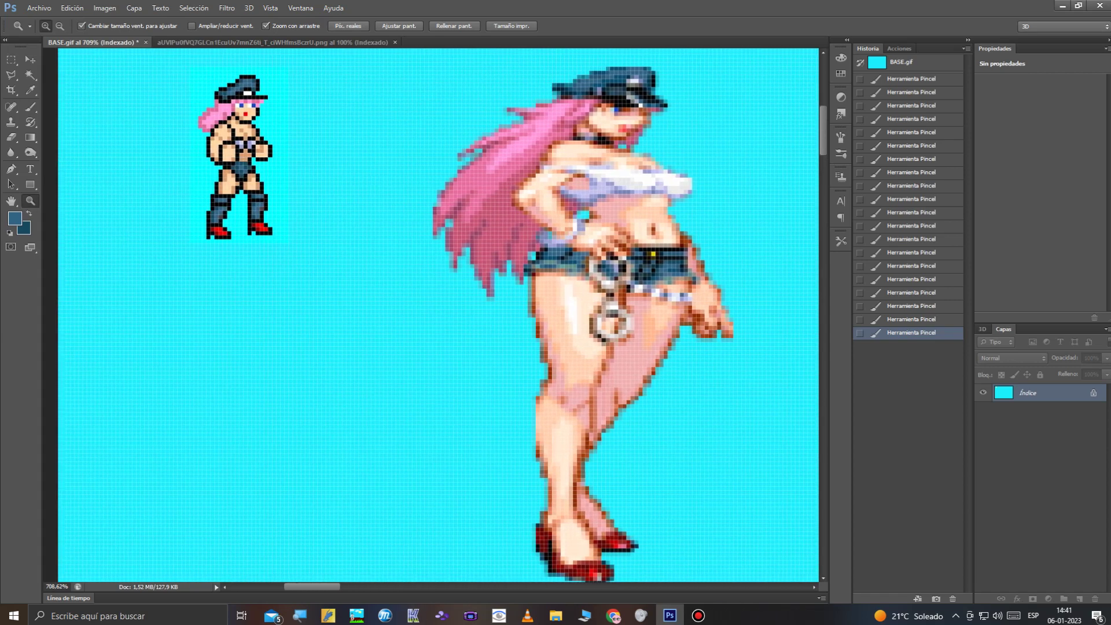
scroll(431, 312, up, 3)
click(251, 345)
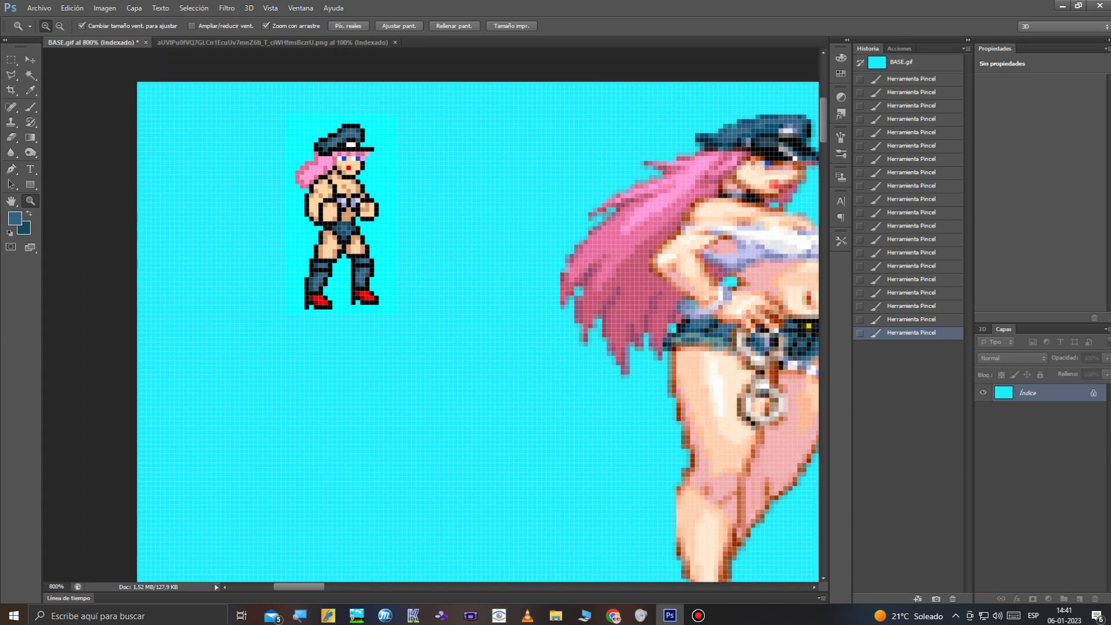
scroll(449, 214, up, 1)
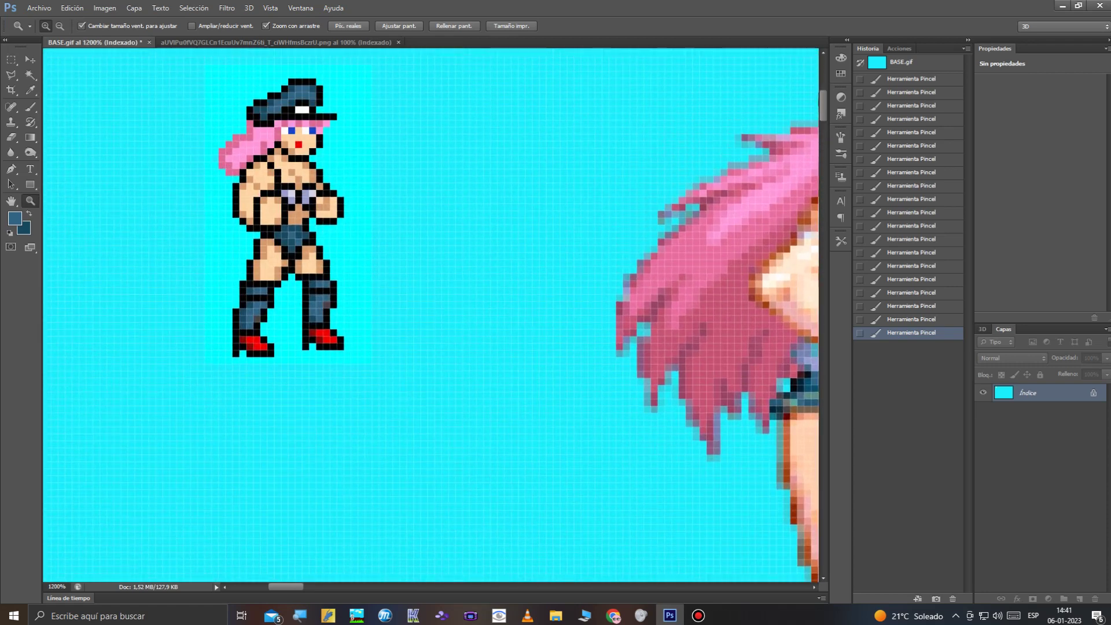
scroll(431, 315, up, 1)
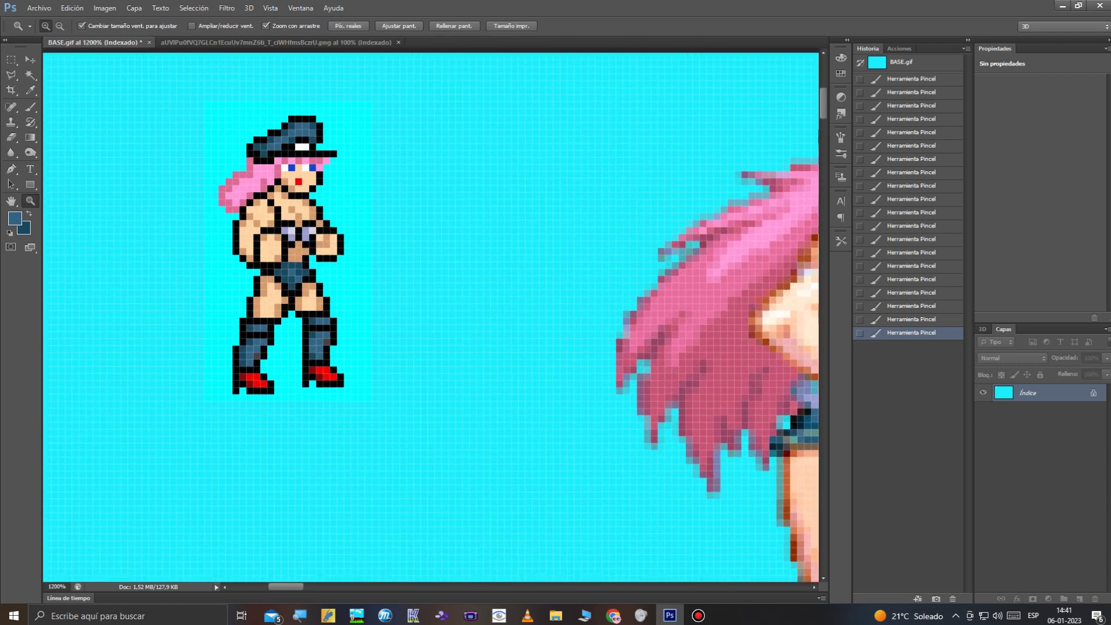
mouse_move(287, 586)
mouse_down()
mouse_move(307, 587)
mouse_move(285, 586)
mouse_up()
scroll(431, 315, left, 1)
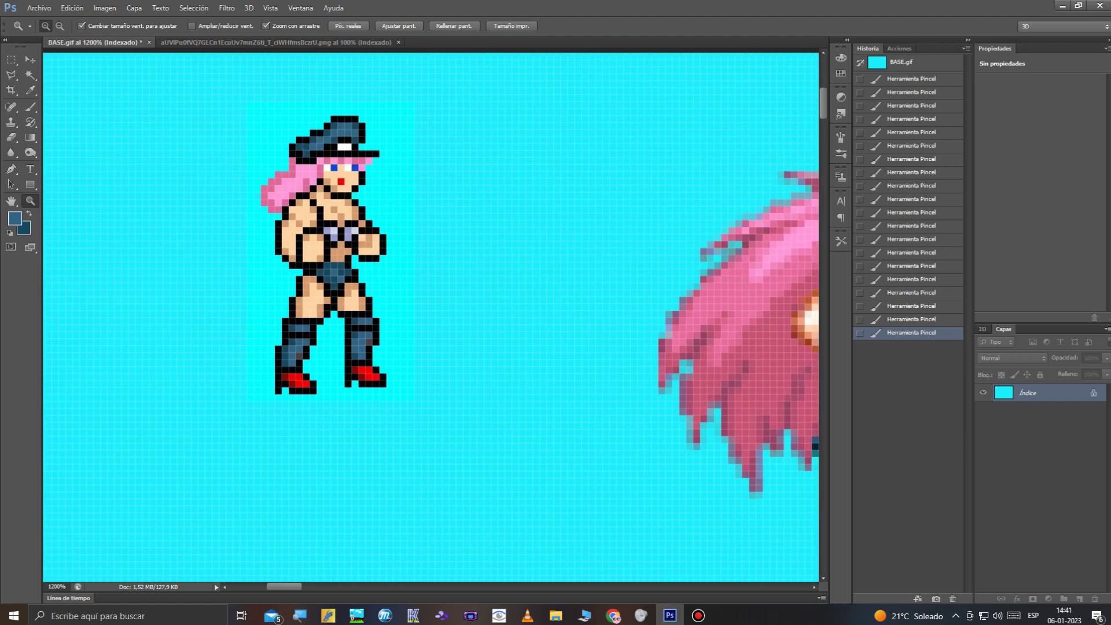